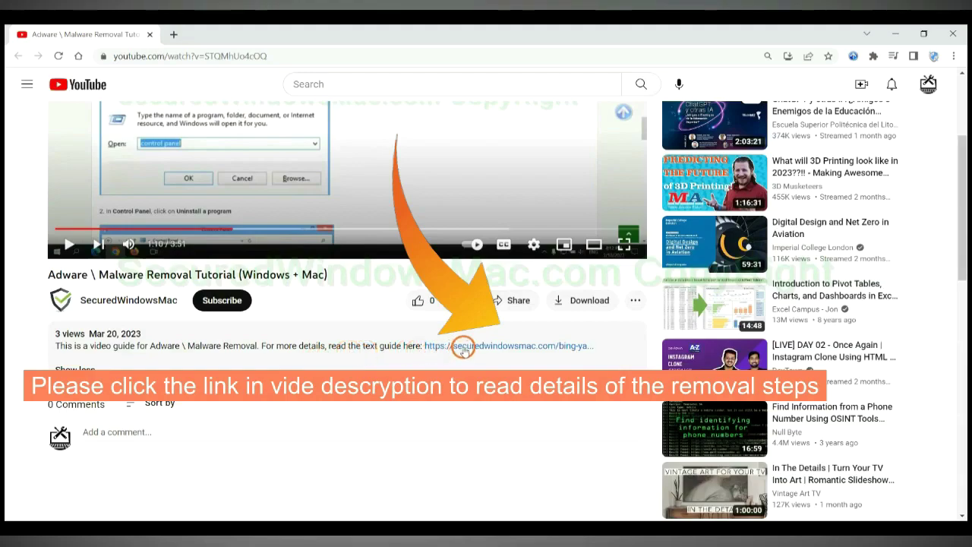
Open the linked removal guide and scroll to its Instant Automatic Removal section with SpyHunter downloads.
click(464, 349)
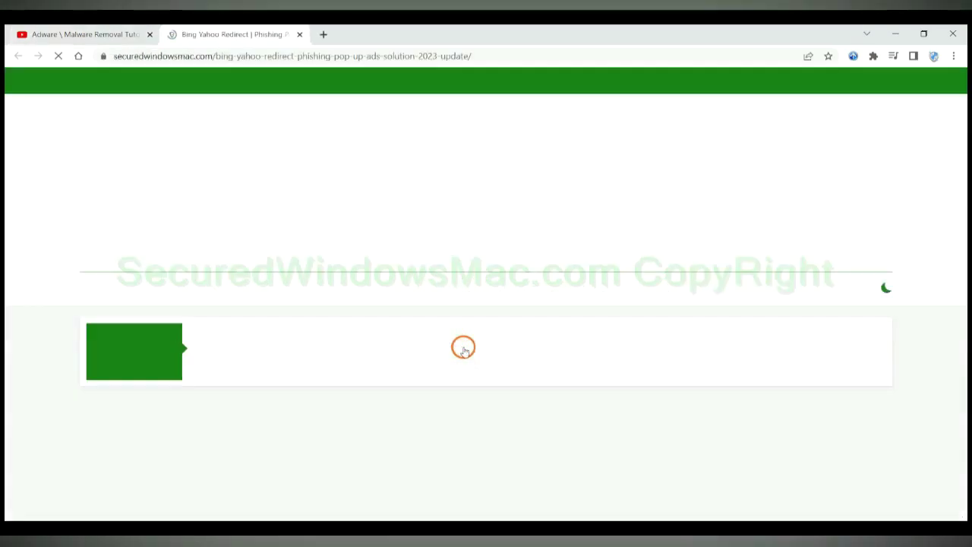
mouse_move(453, 306)
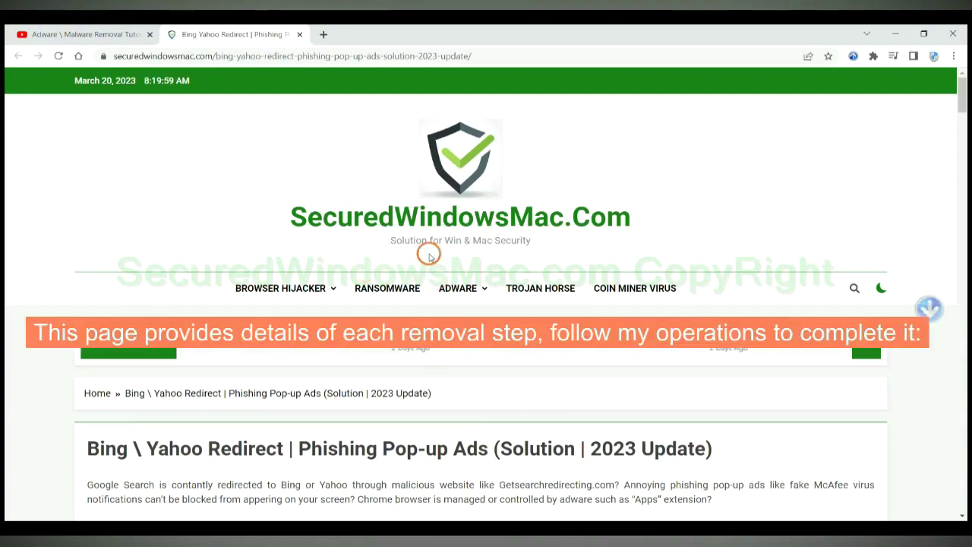
scroll(610, 276, down, 10)
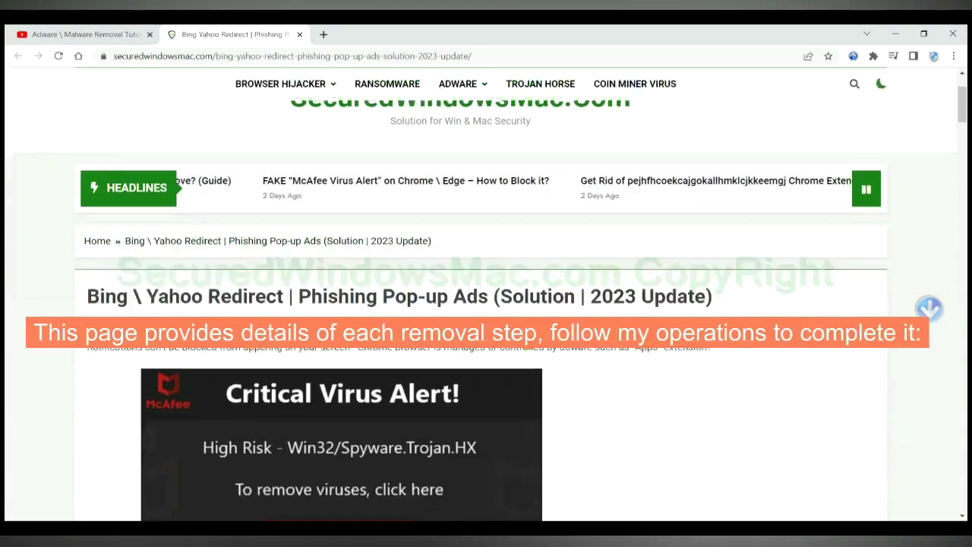
scroll(529, 337, down, 6)
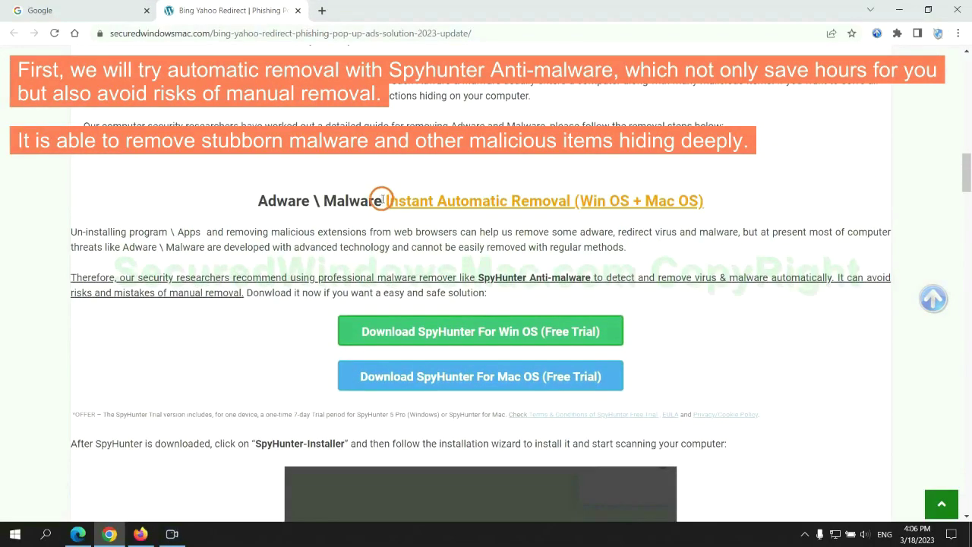
drag(385, 199, 569, 200)
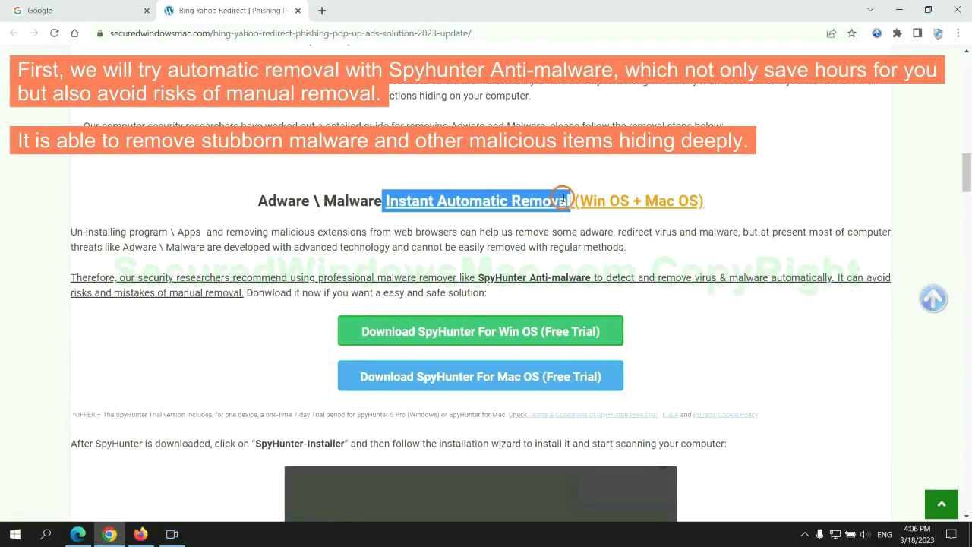
click(484, 170)
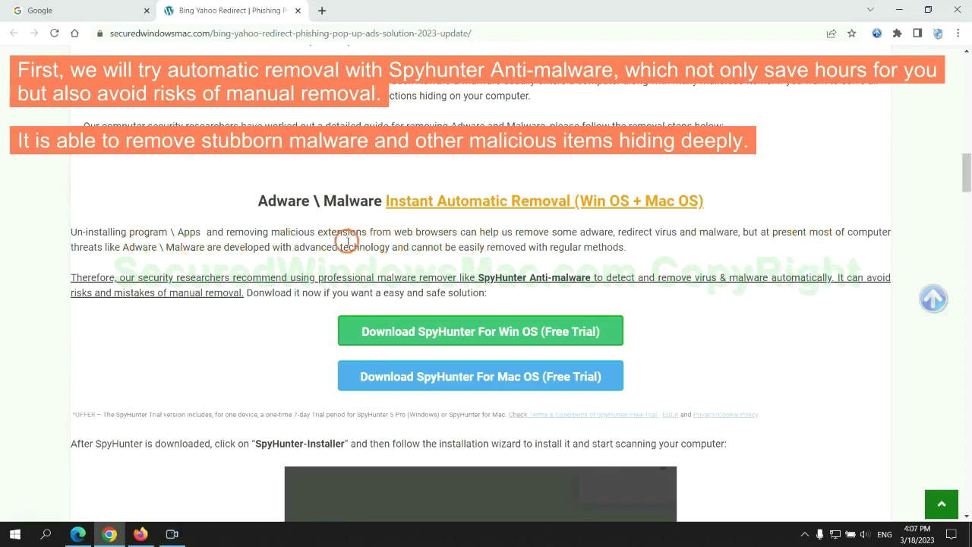
Download SpyHunter-Installer.exe for Windows, keep it despite the warning, and launch it.
scroll(482, 269, down, 1)
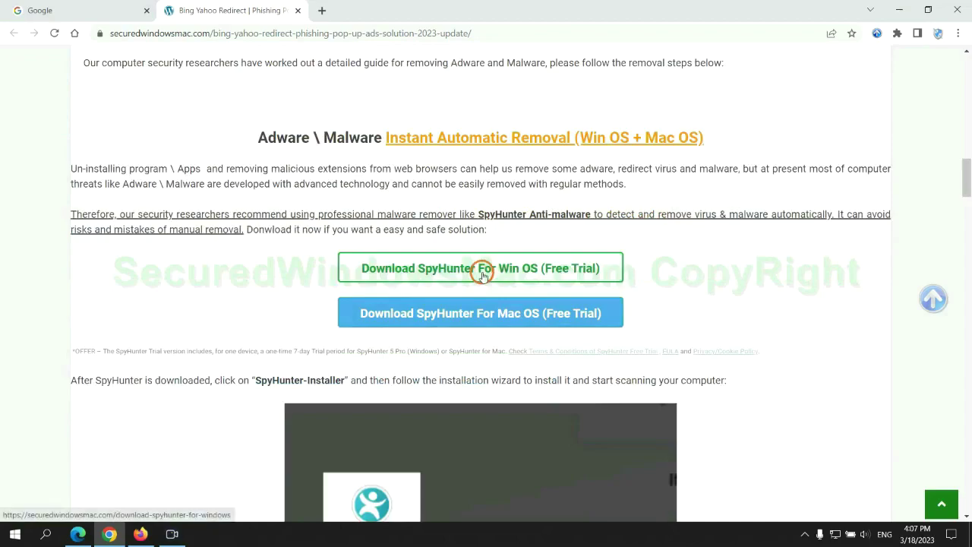
scroll(490, 305, down, 1)
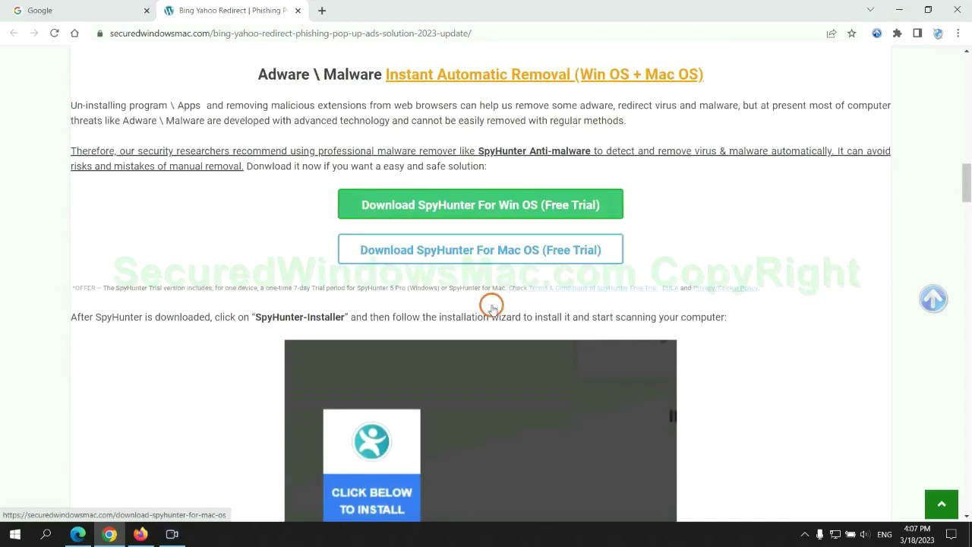
scroll(482, 289, down, 1)
click(491, 147)
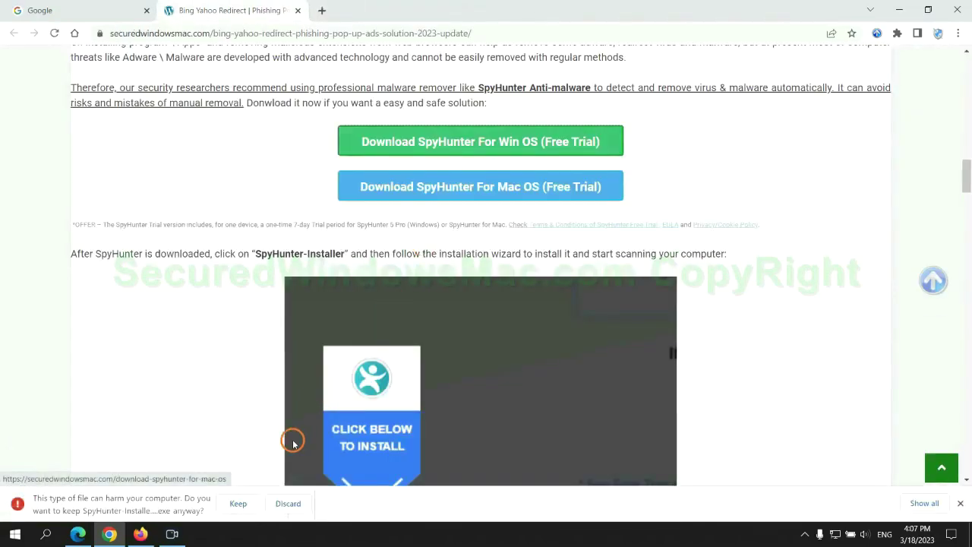
click(237, 504)
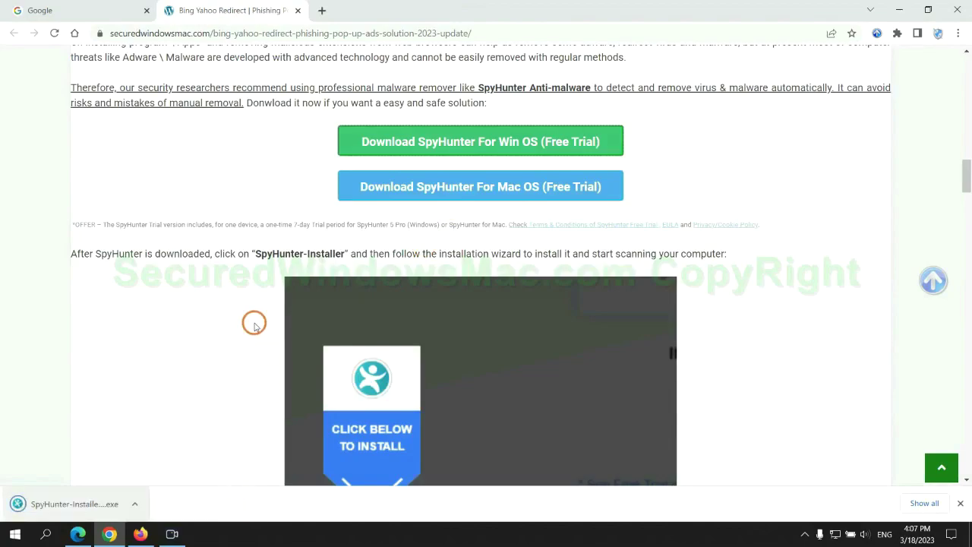
click(93, 502)
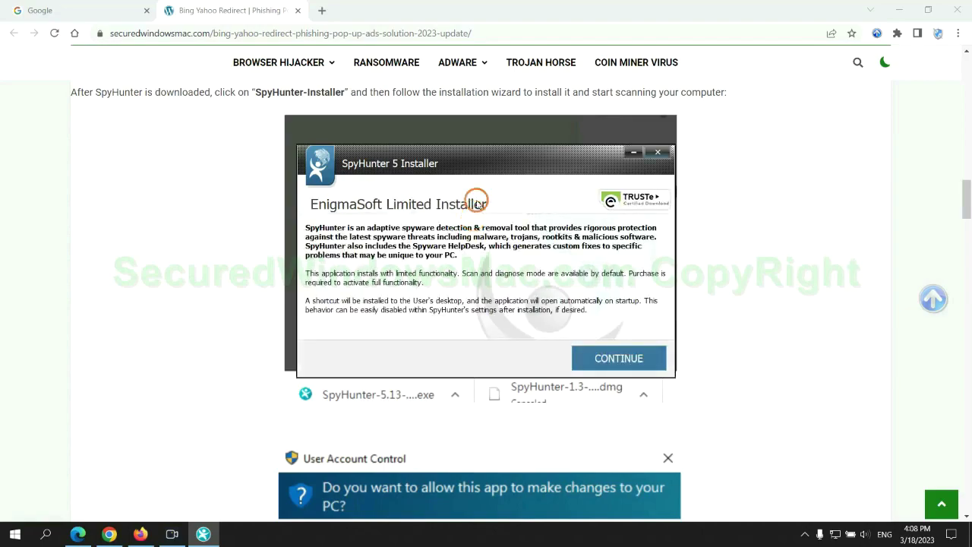
Continue to the SpyHunter 5 licence agreement and accept it to install.
click(639, 354)
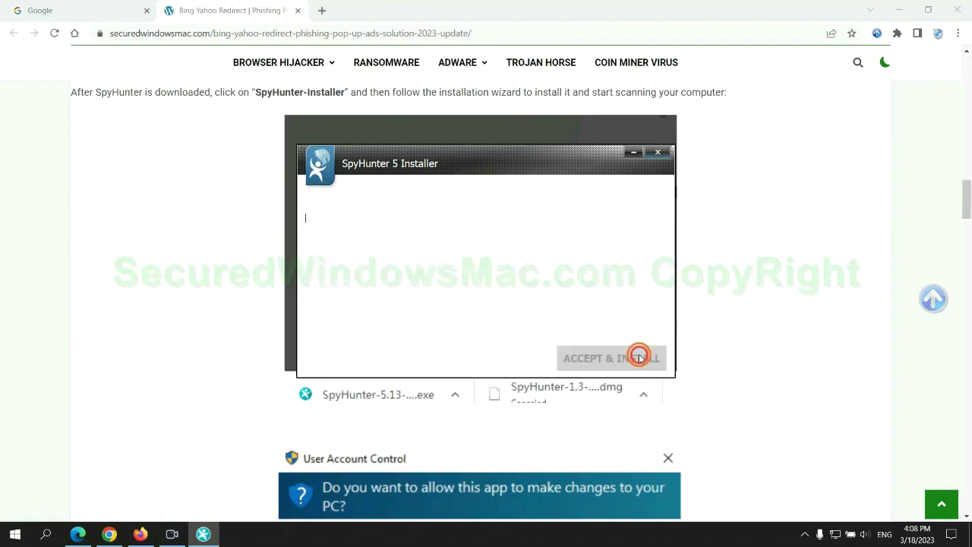
click(493, 326)
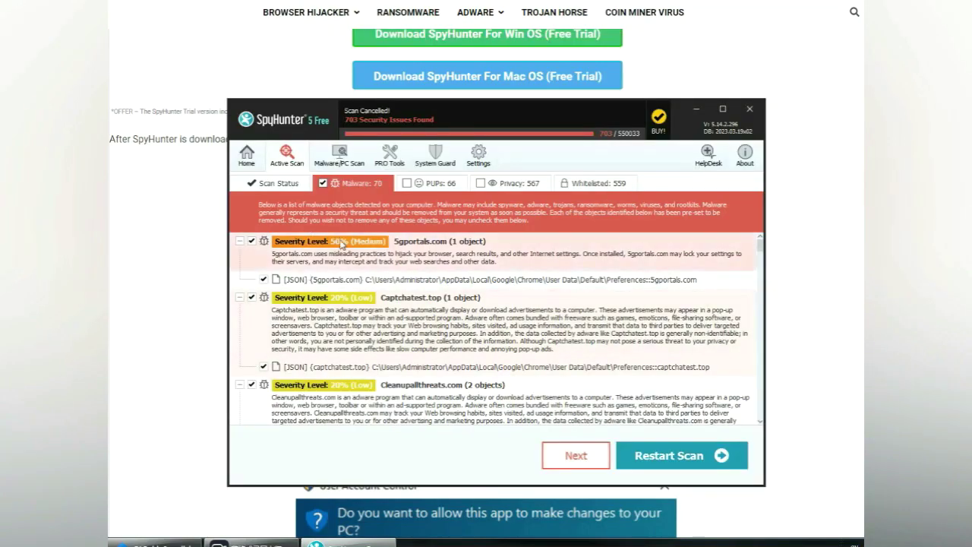
Move past the 703-issue scan results and choose the FREE Trial (7-Days) registration.
click(595, 459)
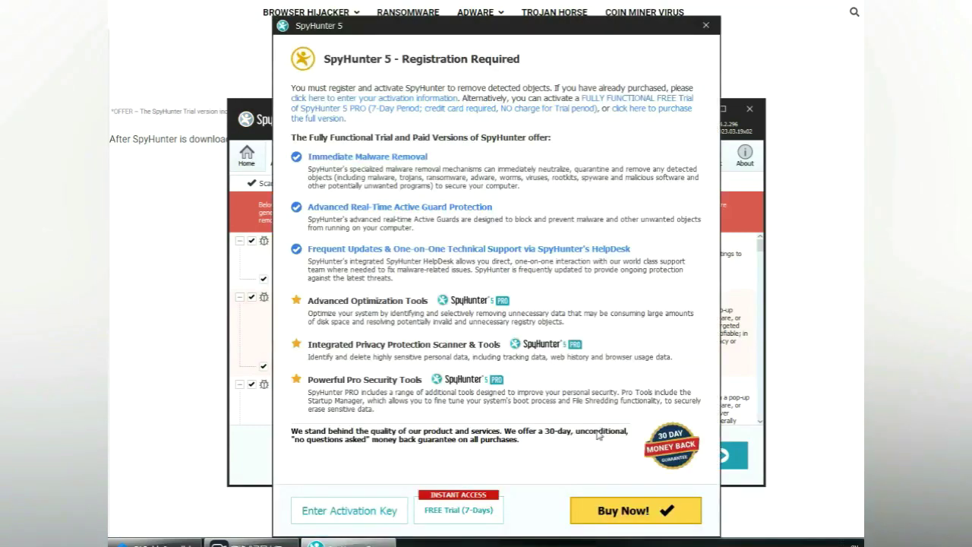
click(459, 511)
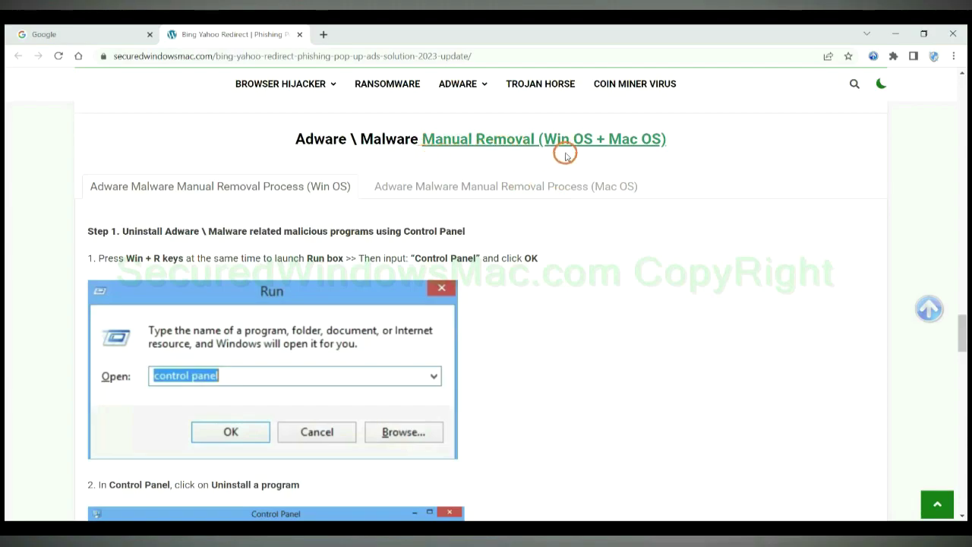
Check the Mac OS tab, then return to Win OS manual removal Step 1, uninstalling via Control Panel.
drag(546, 141, 582, 141)
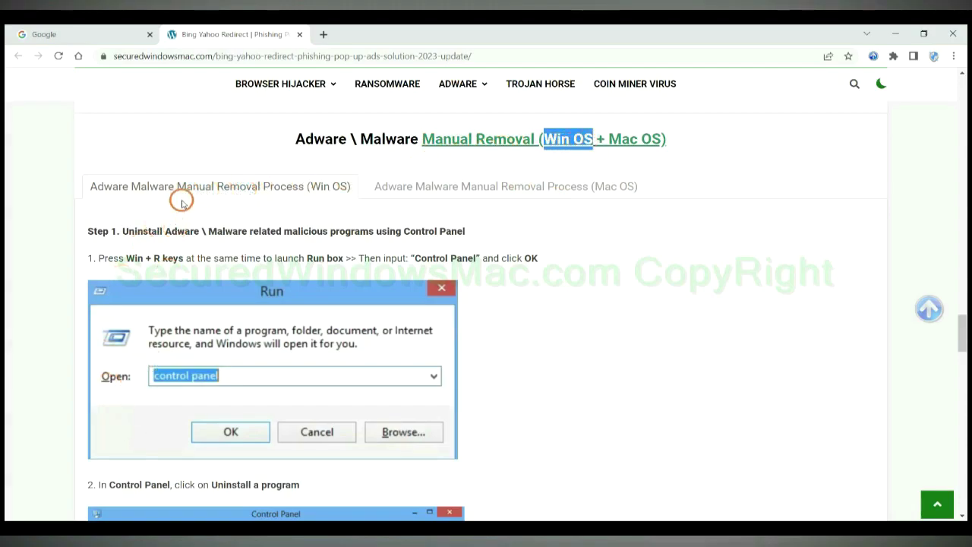
drag(609, 138, 662, 139)
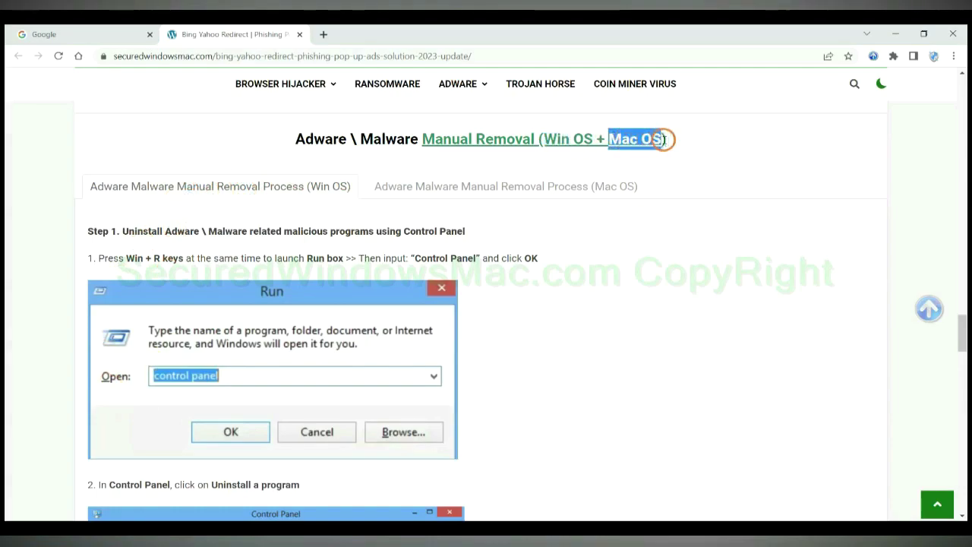
click(498, 183)
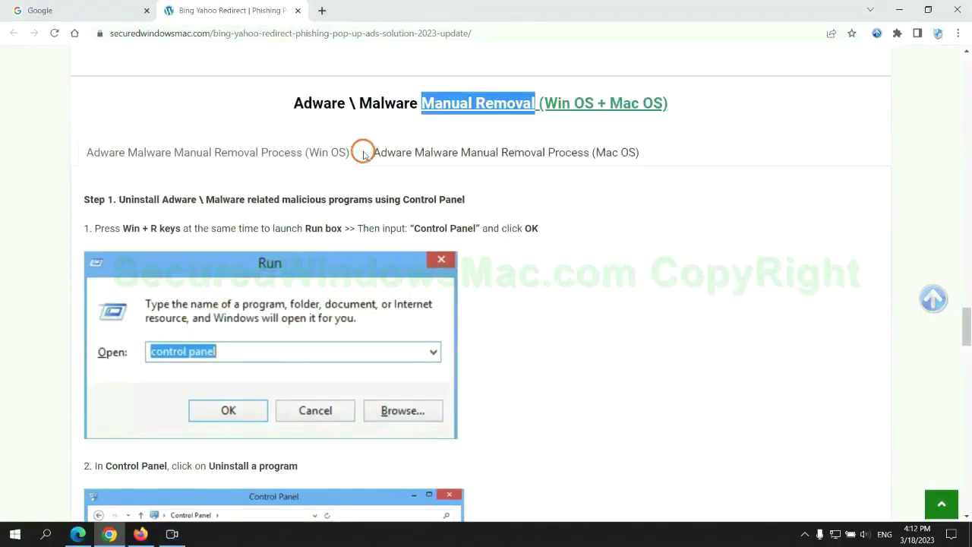
scroll(362, 263, up, 2)
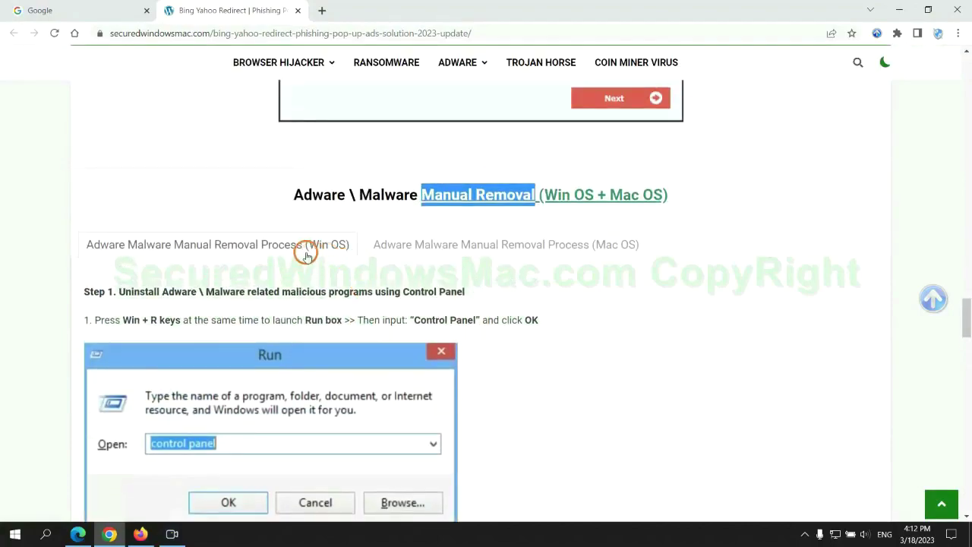
scroll(306, 253, down, 2)
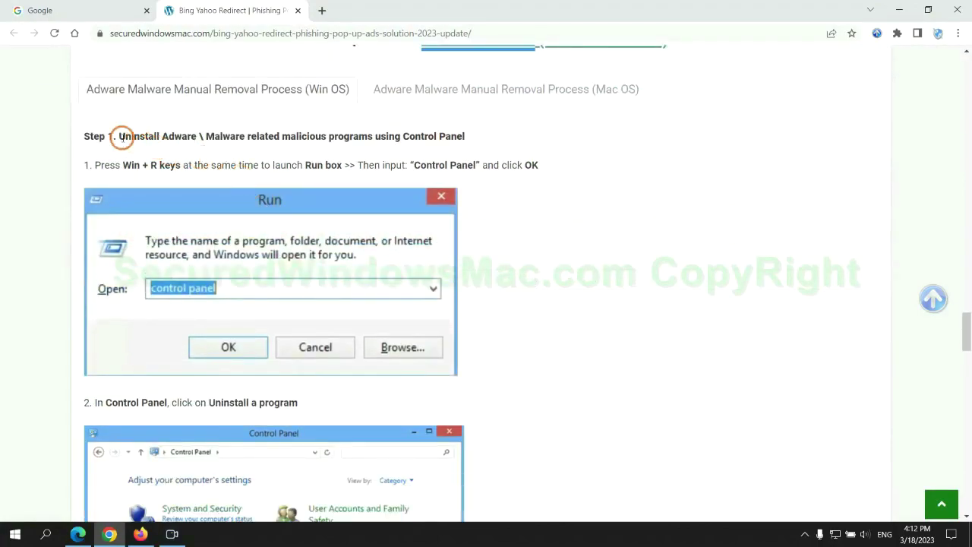
drag(120, 137, 372, 139)
click(627, 197)
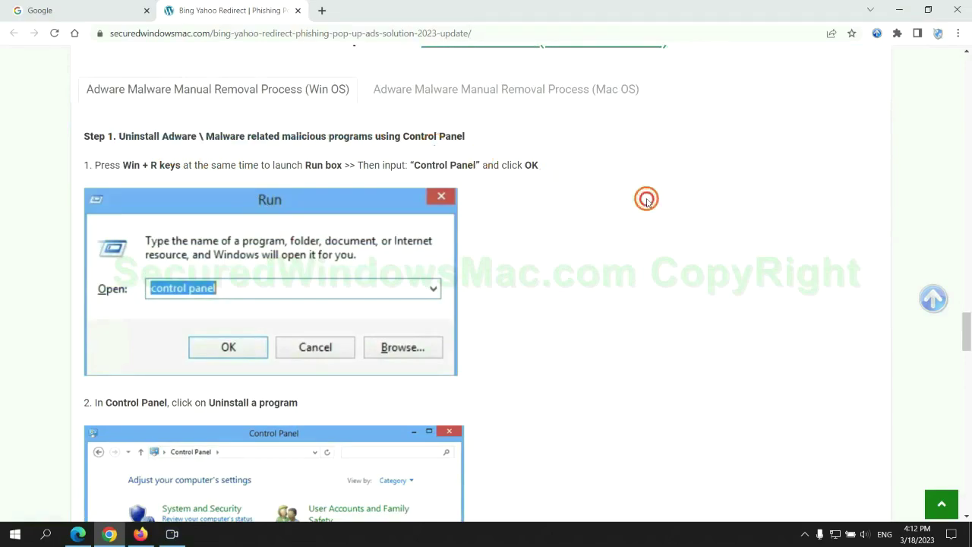
scroll(604, 199, down, 2)
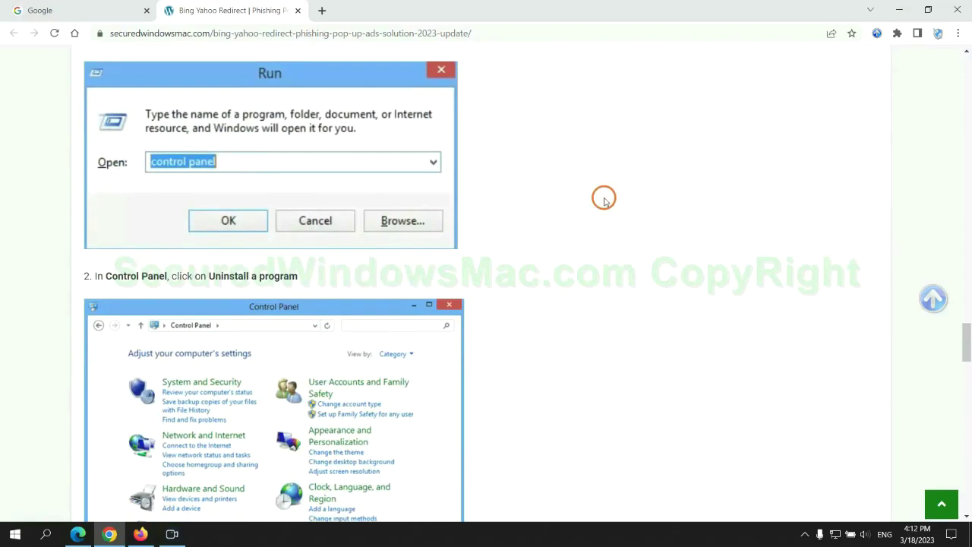
key(super+r)
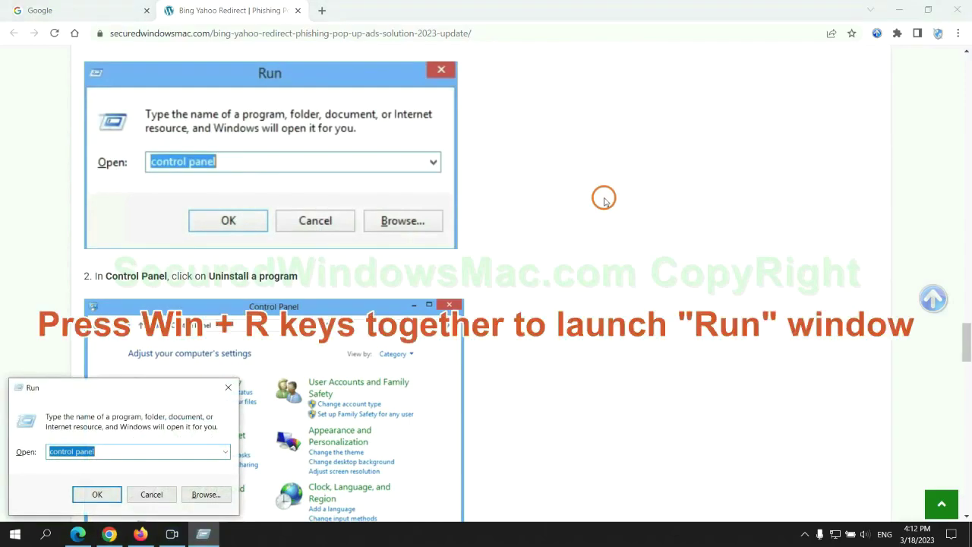
text(control)
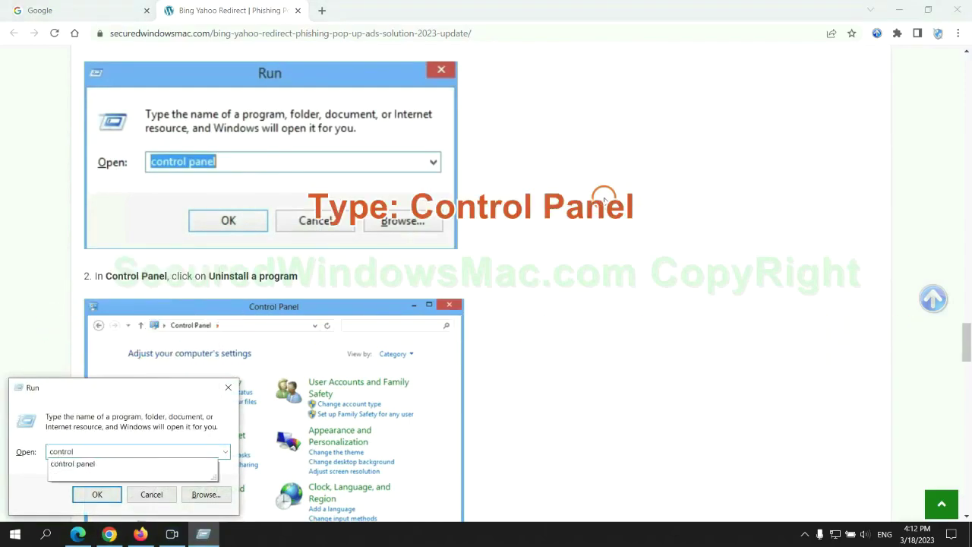
text( panel)
key(Return)
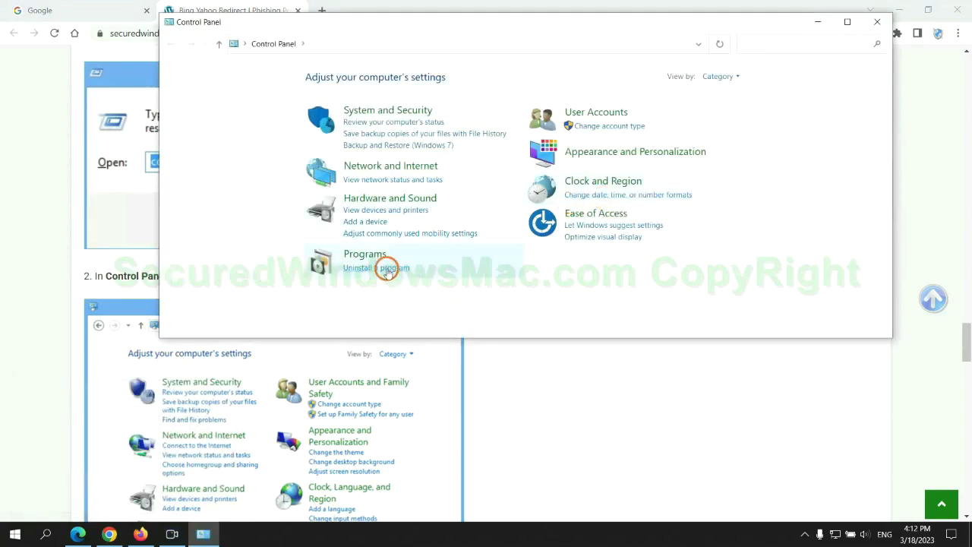
click(387, 269)
click(316, 178)
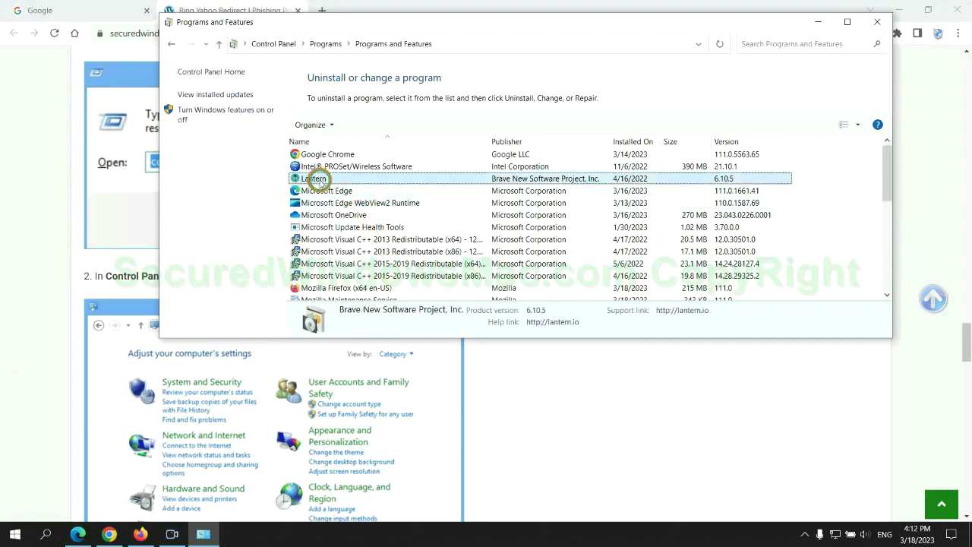
click(877, 22)
scroll(288, 319, down, 6)
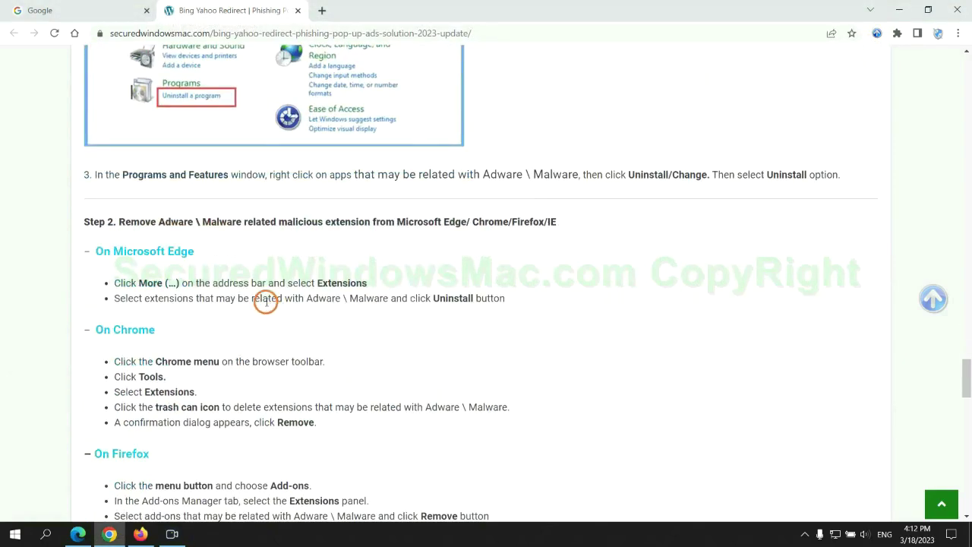
drag(278, 222, 375, 222)
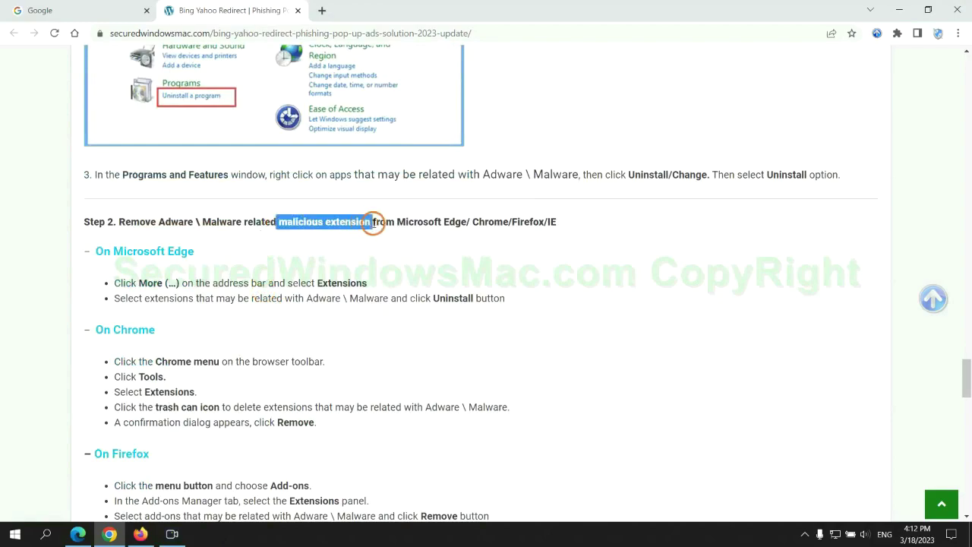
click(287, 263)
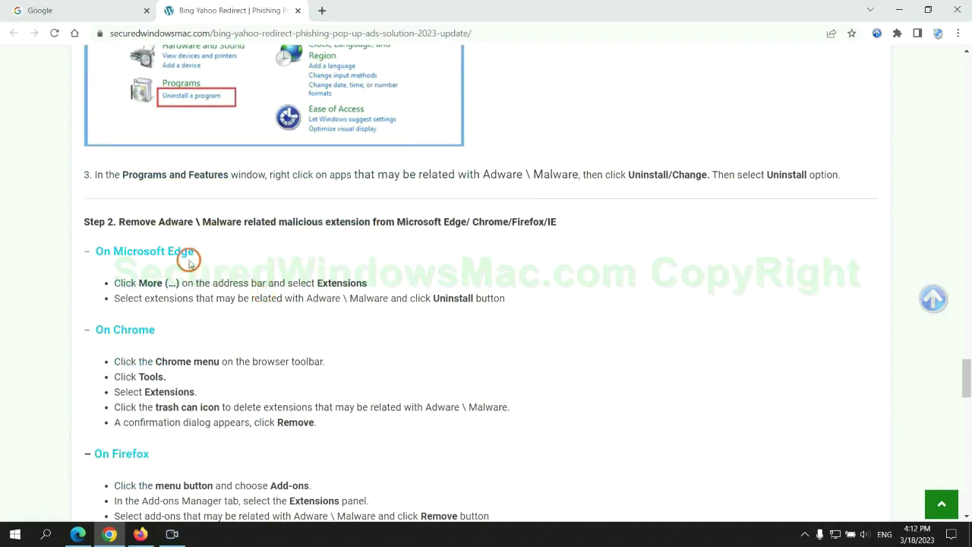
Remove the McAfee WebAdvisor extension from Microsoft Edge's extensions page.
click(80, 532)
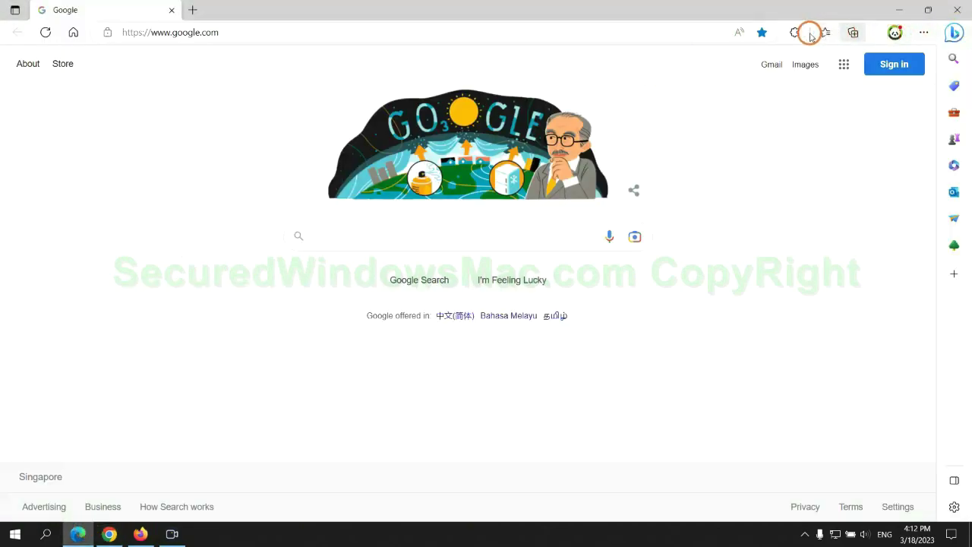
click(805, 34)
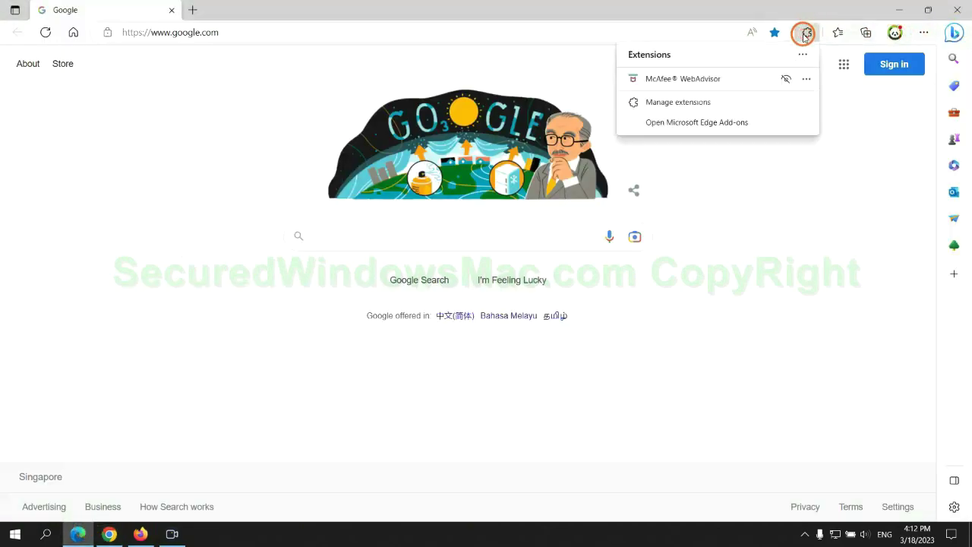
click(673, 101)
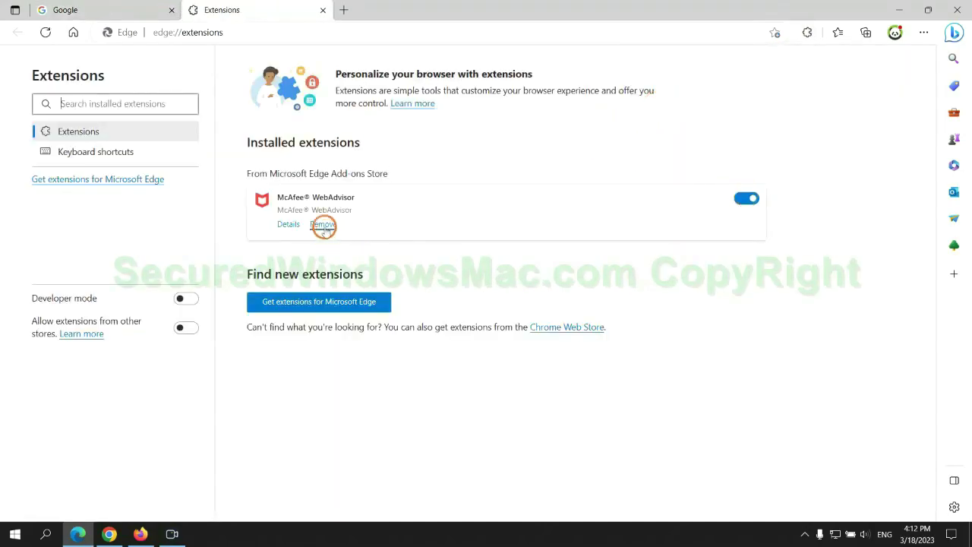
click(323, 225)
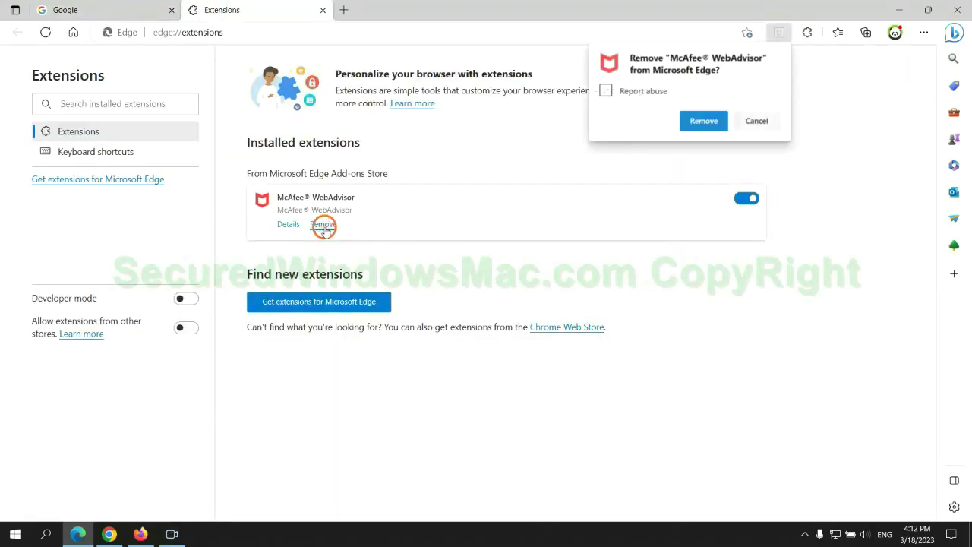
click(700, 121)
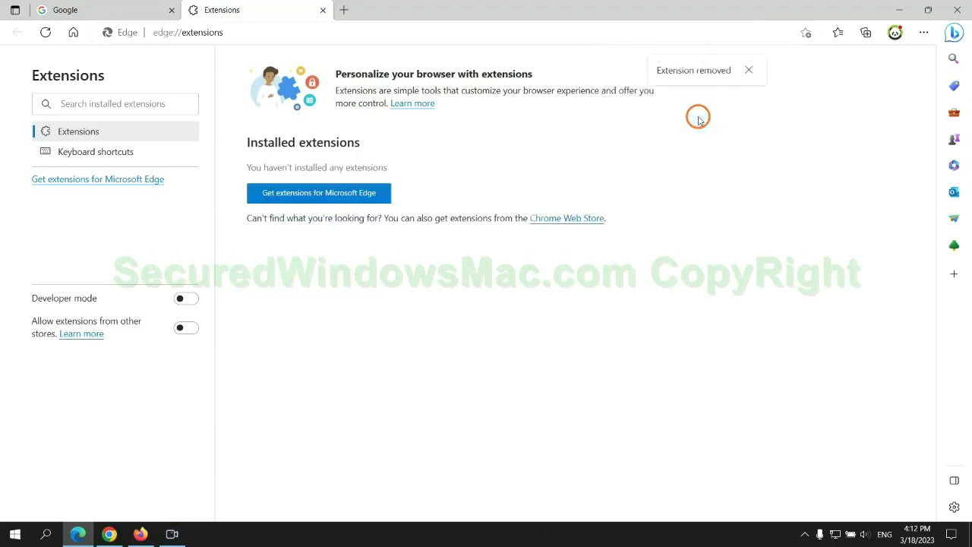
click(323, 12)
click(114, 535)
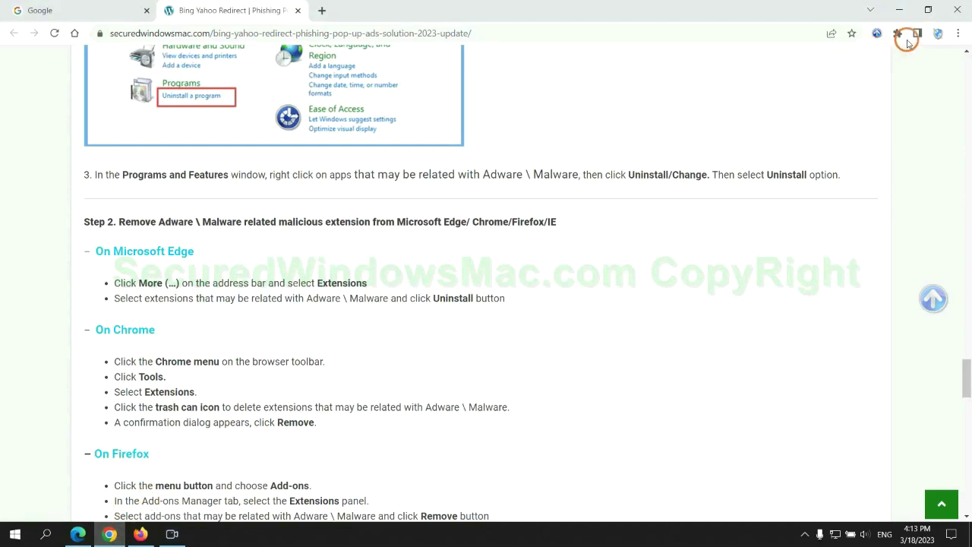
Uninstall Chrome's Ecosia extension and close the Ecosia farewell tab.
click(898, 33)
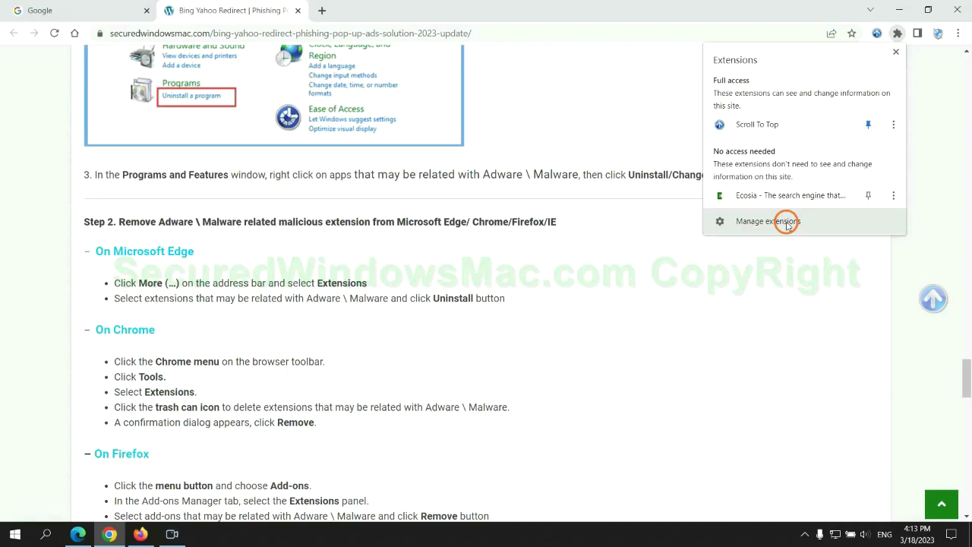
click(790, 222)
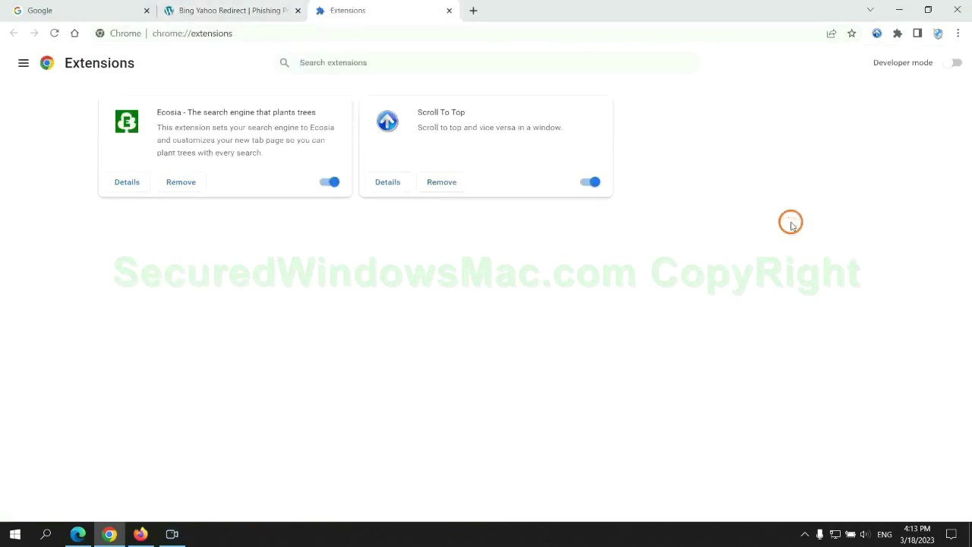
click(181, 182)
click(804, 134)
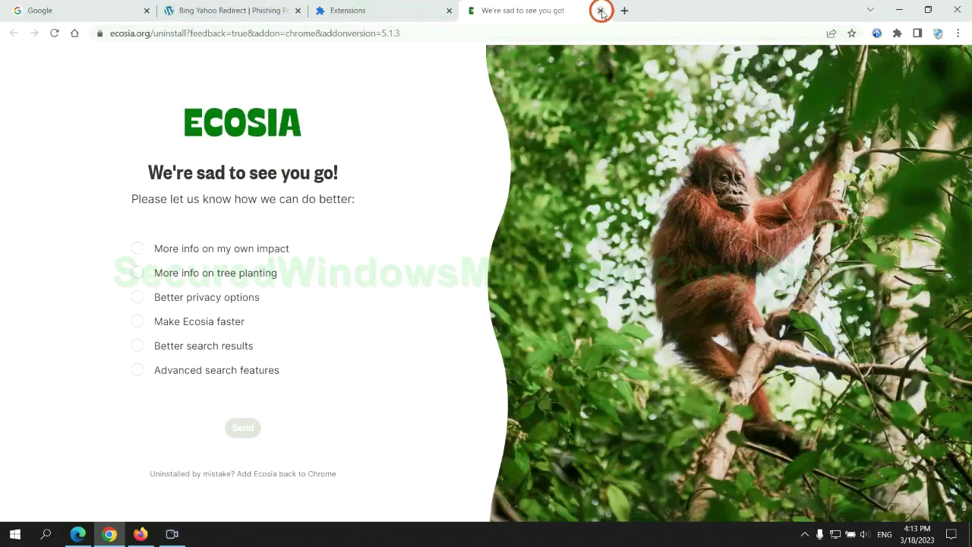
click(600, 10)
click(142, 533)
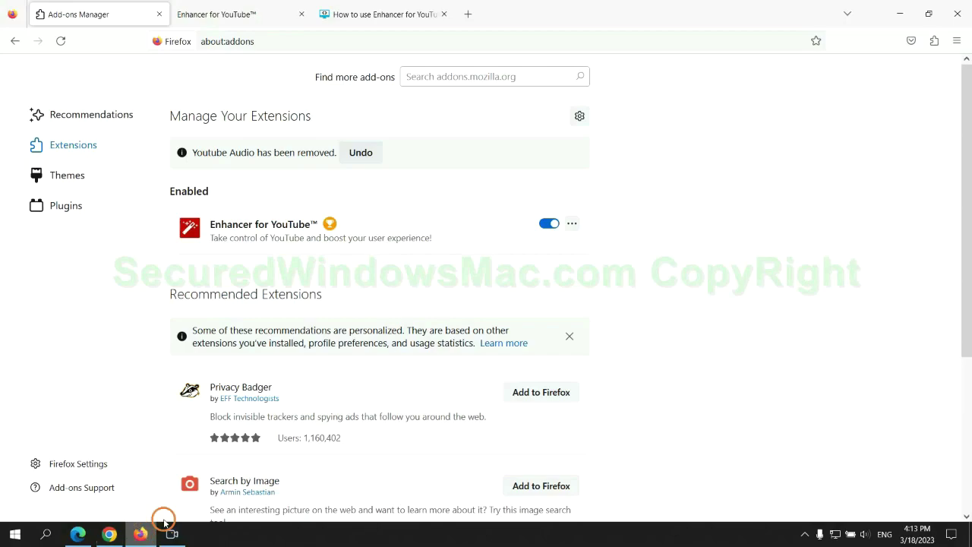
Remove Enhancer for YouTube™ from Firefox's Add-ons Manager.
click(934, 42)
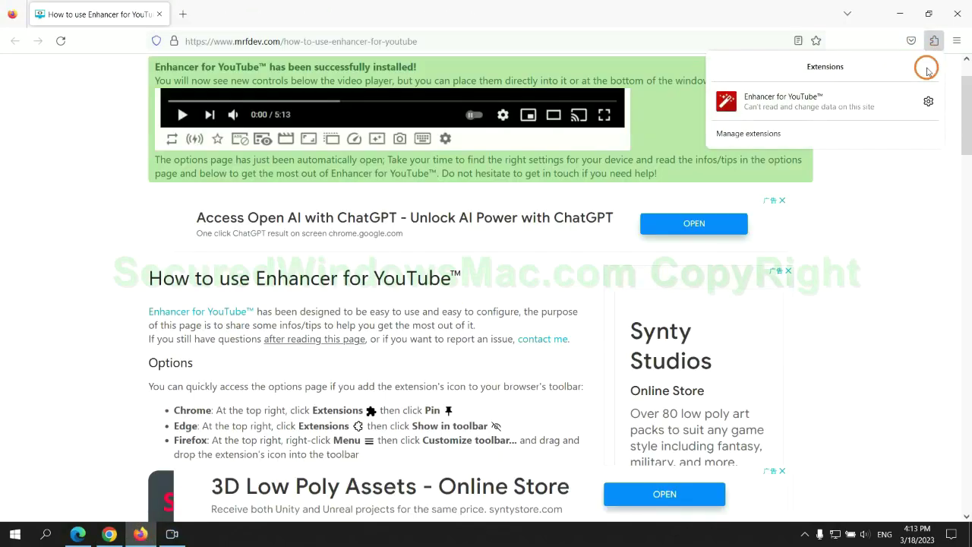
click(840, 131)
click(572, 186)
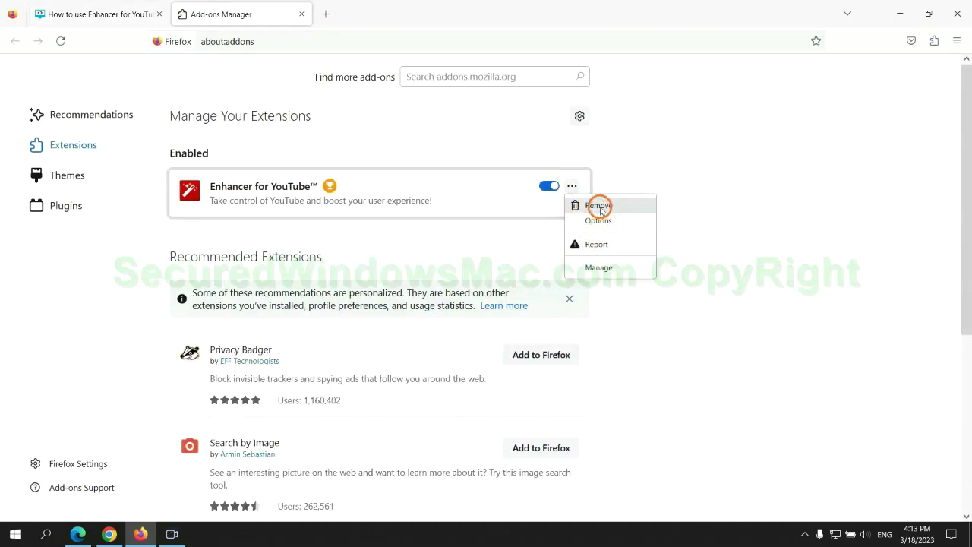
click(598, 205)
click(540, 114)
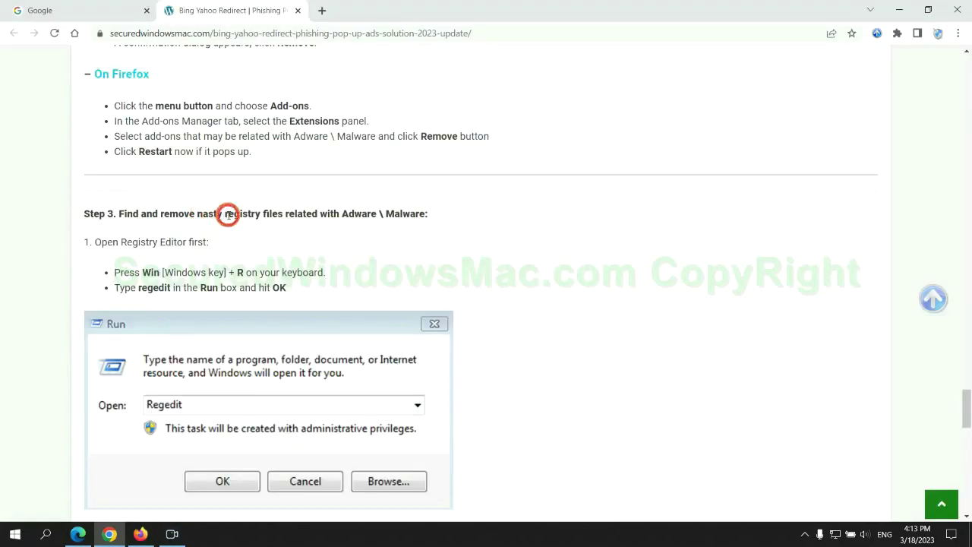
drag(225, 213, 281, 226)
Launch Registry Editor by running 're' from the Windows Run prompt.
click(279, 234)
scroll(277, 232, down, 2)
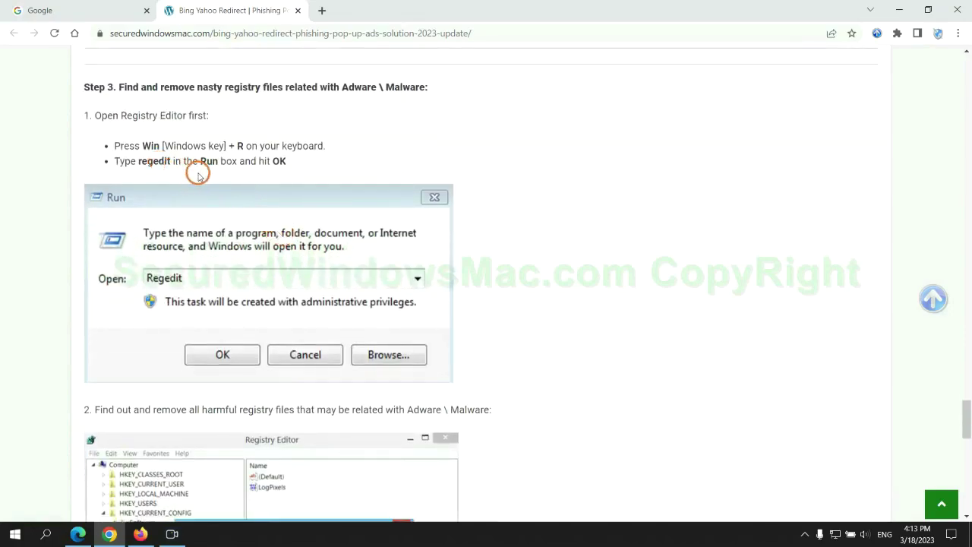
key(super+r)
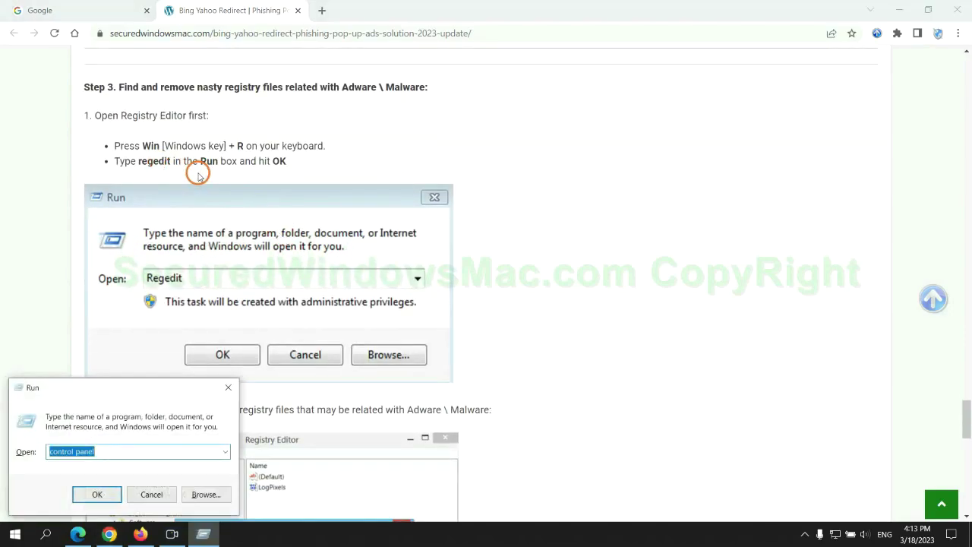
text(regedit)
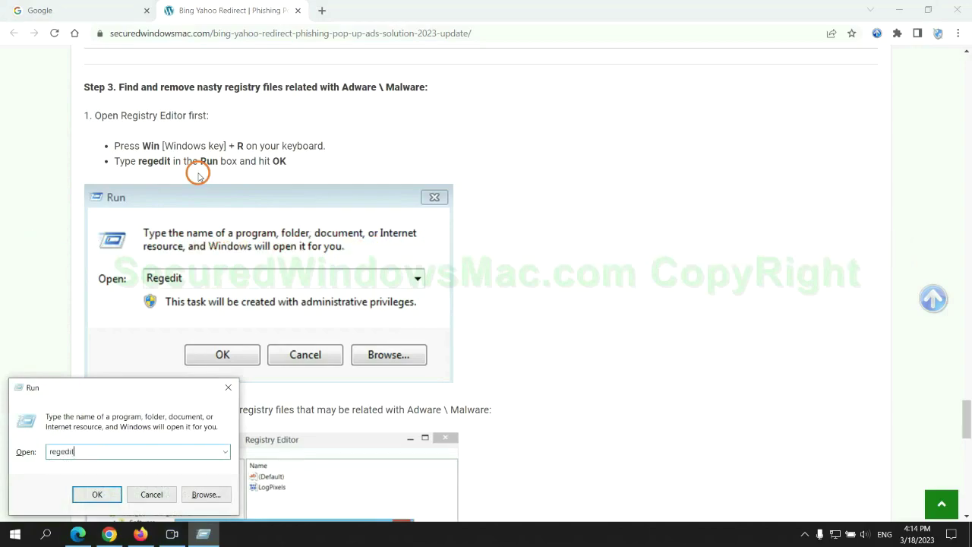
key(Return)
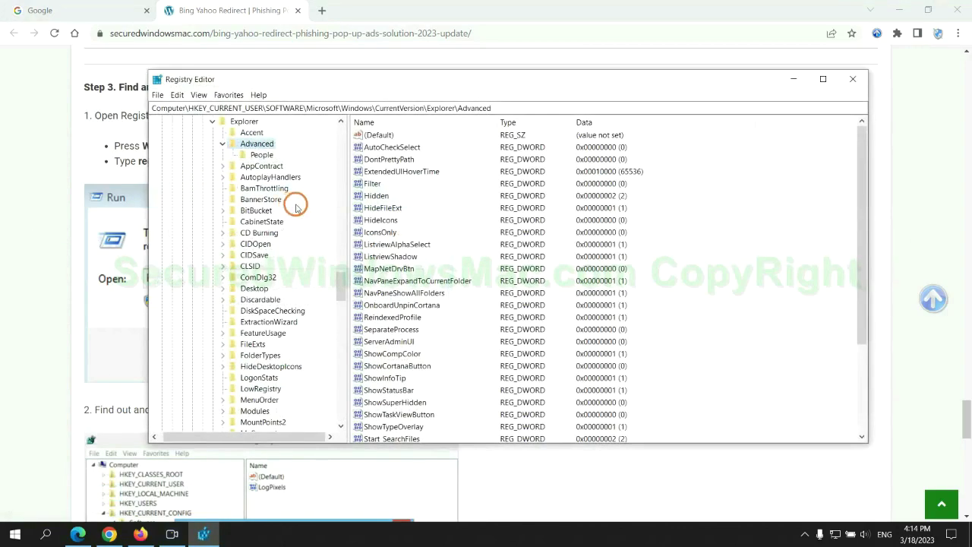
Search the registry for 'App' and right-click the found StoreAppsOnTaskbar value.
click(175, 95)
click(228, 183)
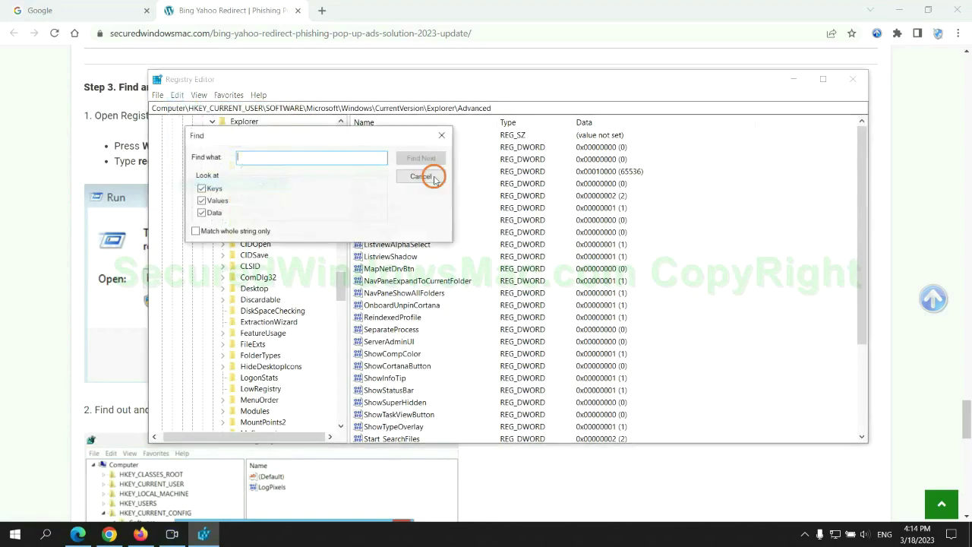
text(Apps)
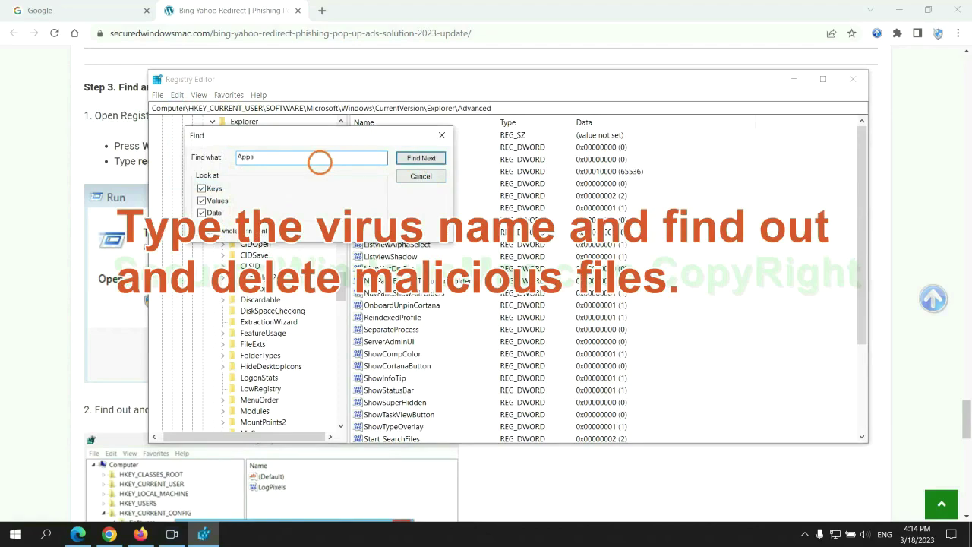
key(Return)
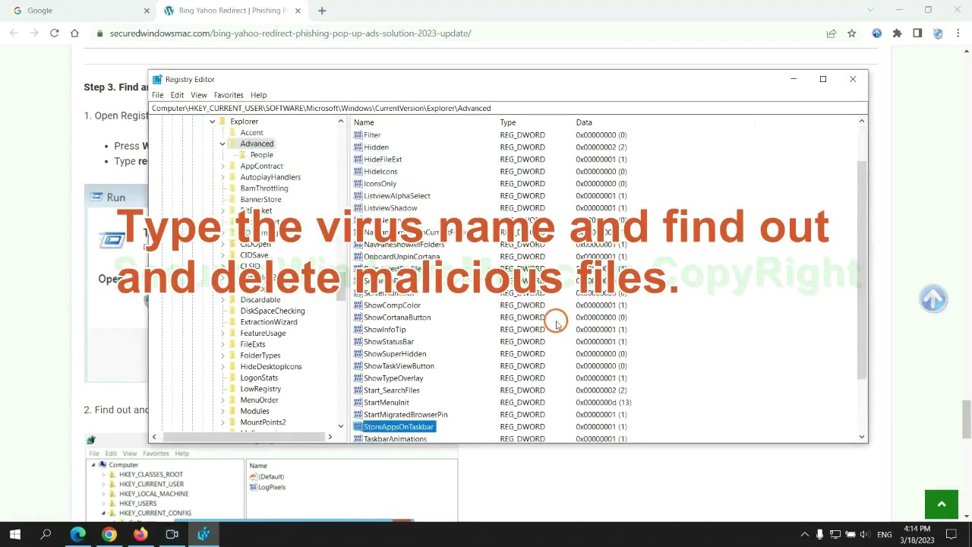
scroll(547, 315, down, 2)
right_click(429, 354)
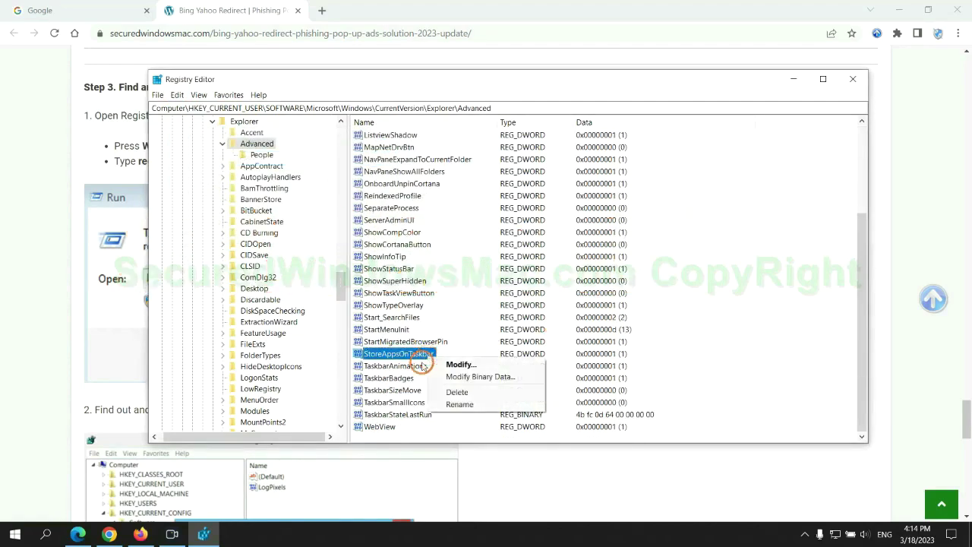
Close Registry Editor and scroll the guide to Step 4 on resetting Edge, Chrome and Firefox.
click(459, 392)
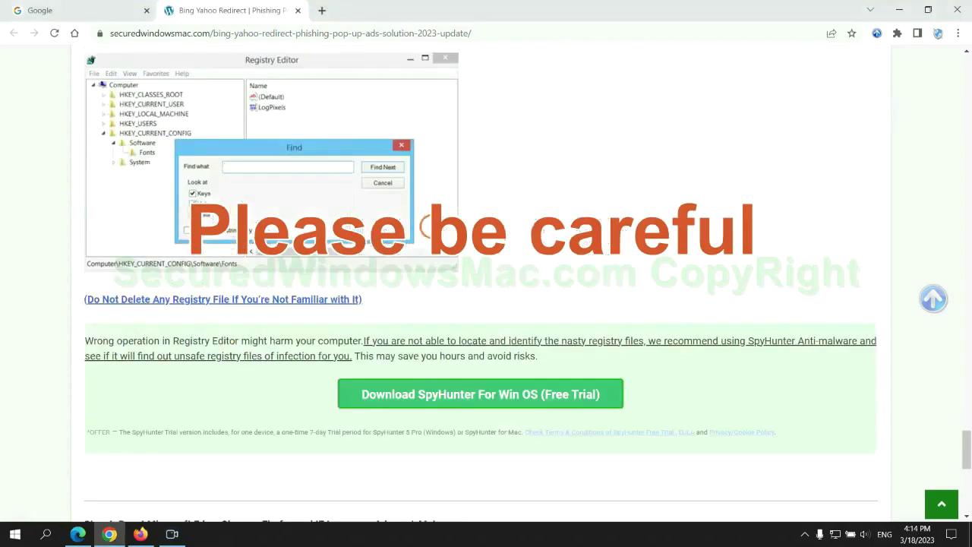
scroll(430, 228, down, 1)
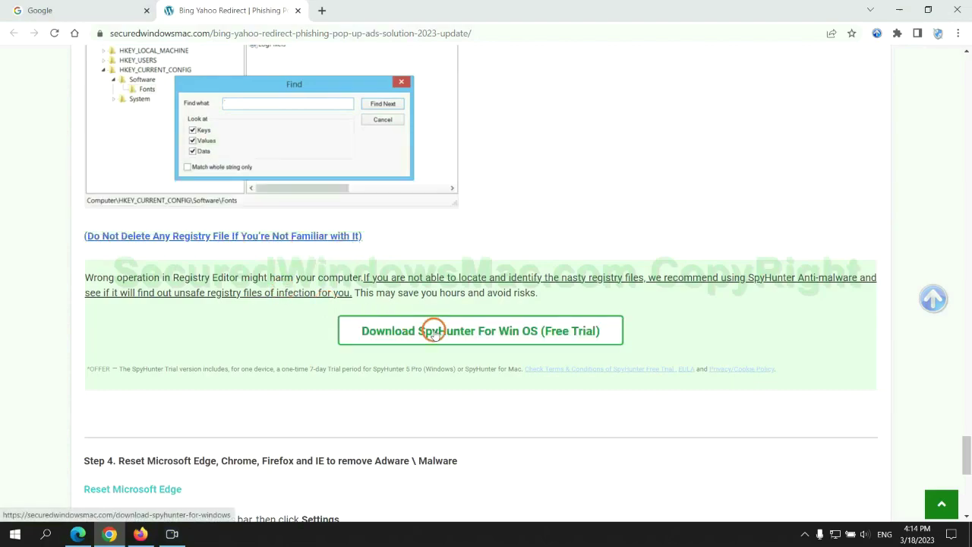
scroll(434, 329, down, 6)
double_click(129, 81)
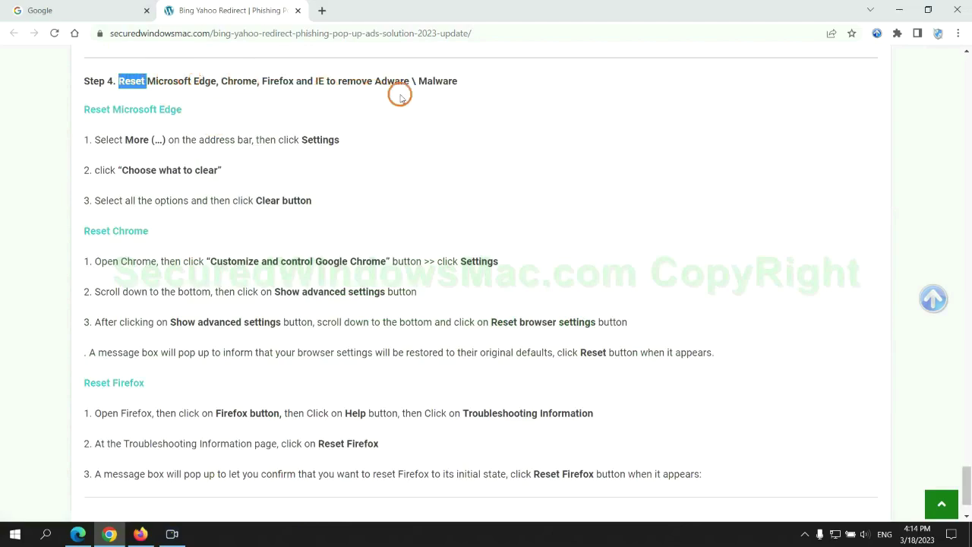
click(374, 110)
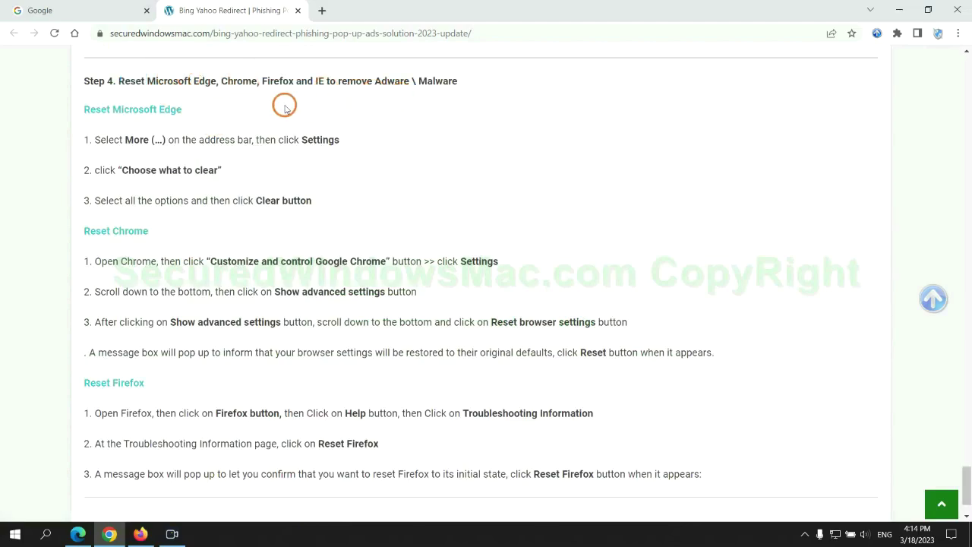
In Edge's Privacy, search, and services settings, clear history, cookies and cached files for All time.
click(79, 532)
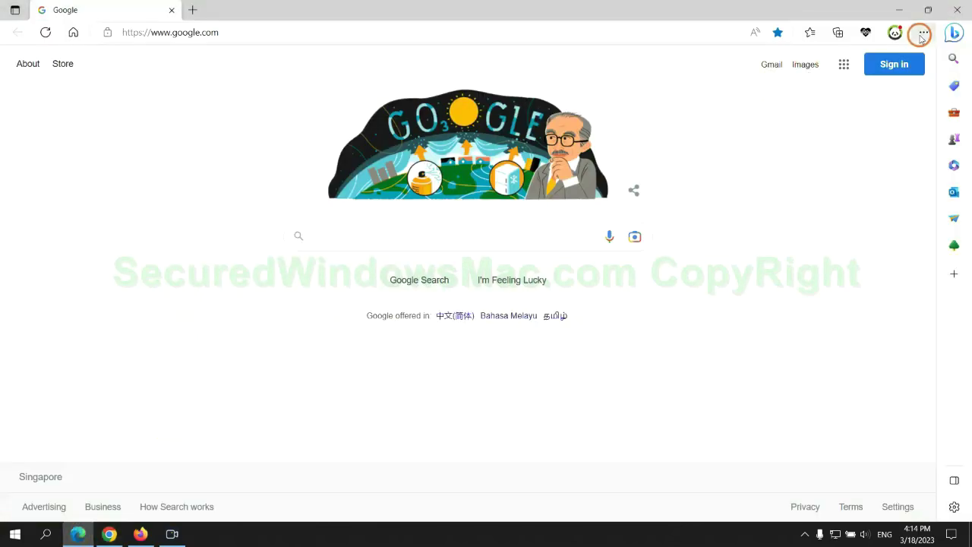
click(922, 35)
click(766, 466)
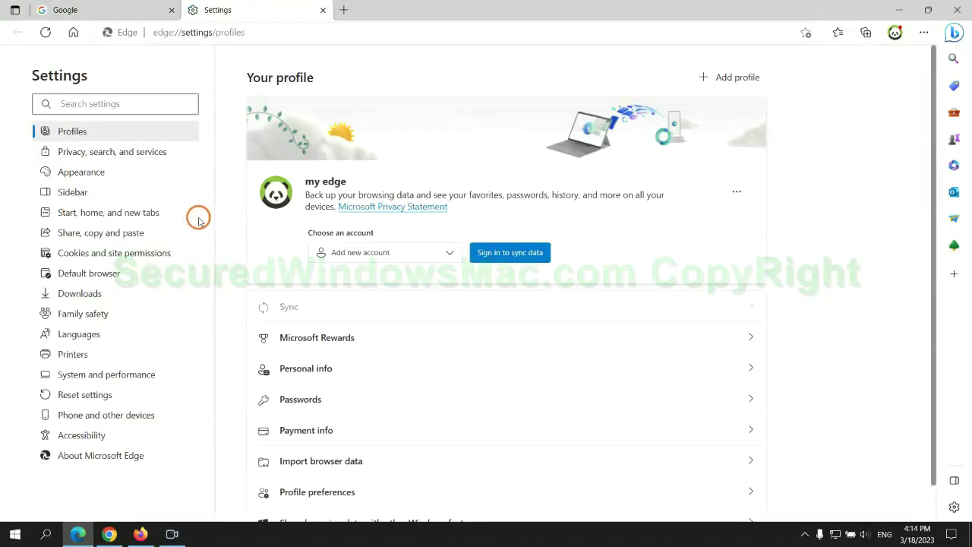
click(159, 162)
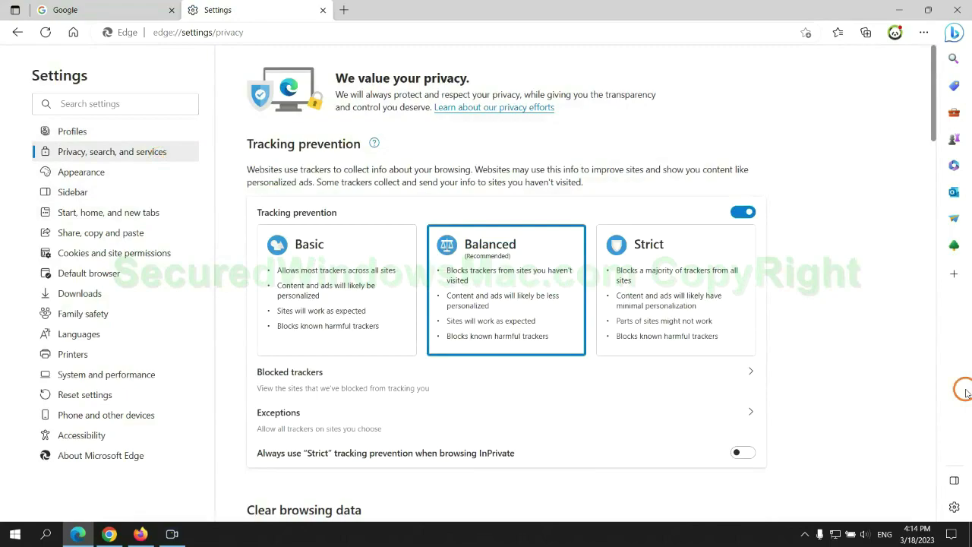
scroll(797, 338, down, 3)
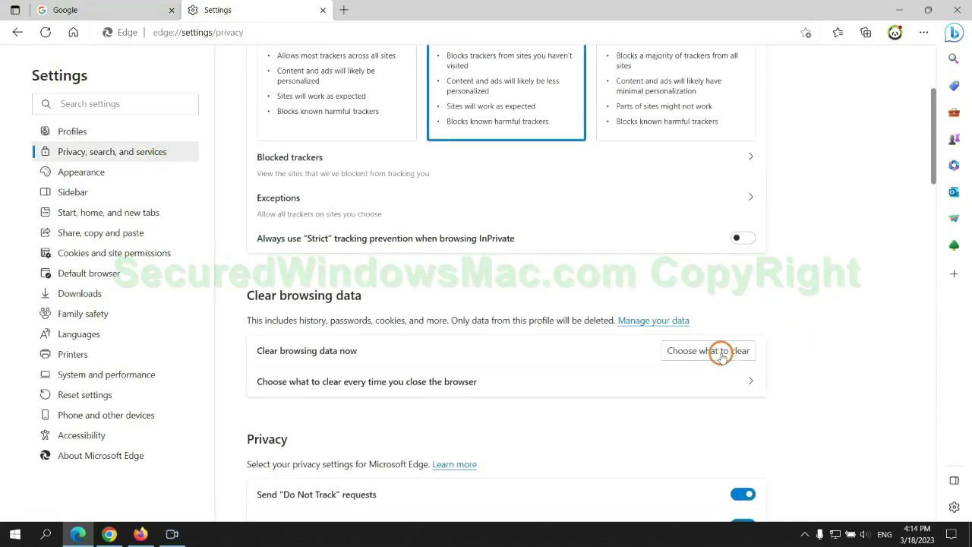
click(720, 352)
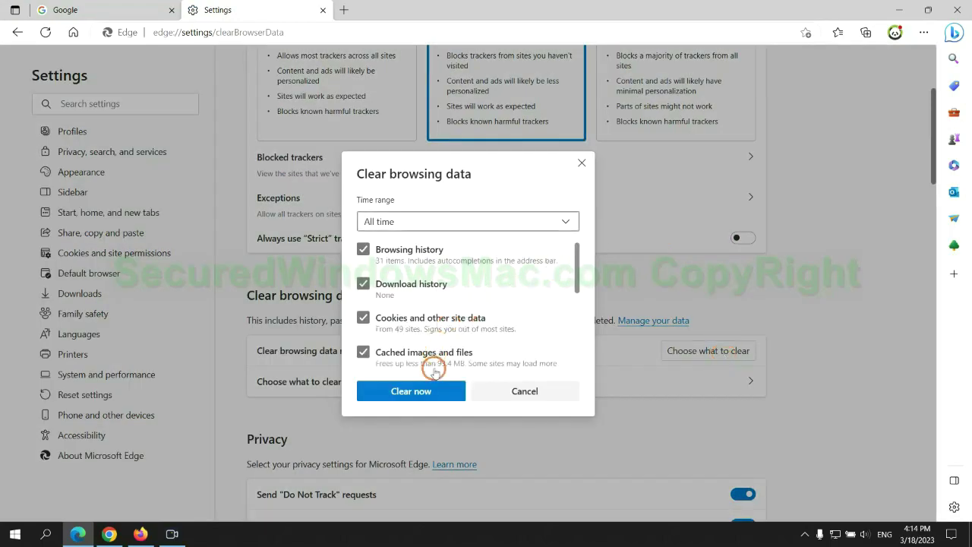
click(429, 394)
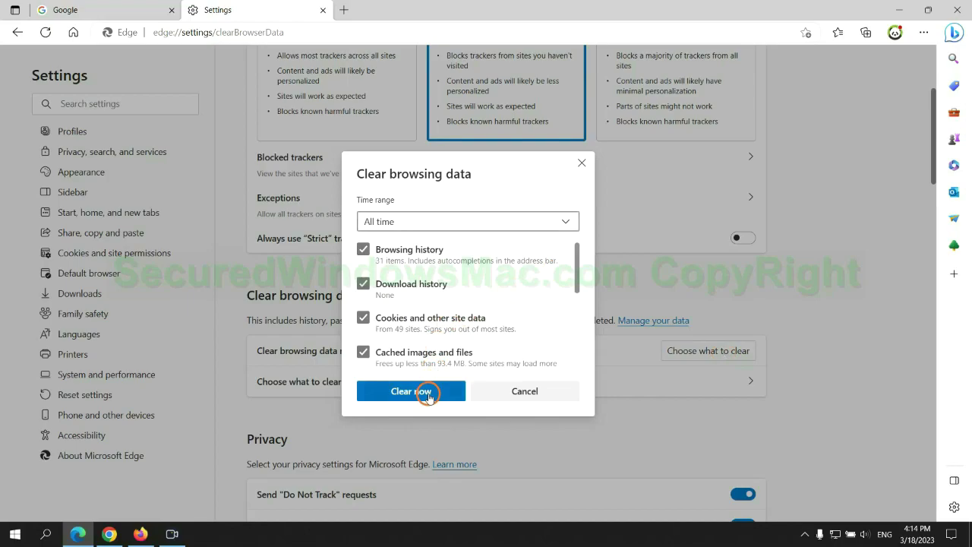
In Chrome's Settings, choose Restore settings to their original defaults to show the Reset settings confirmation.
click(109, 535)
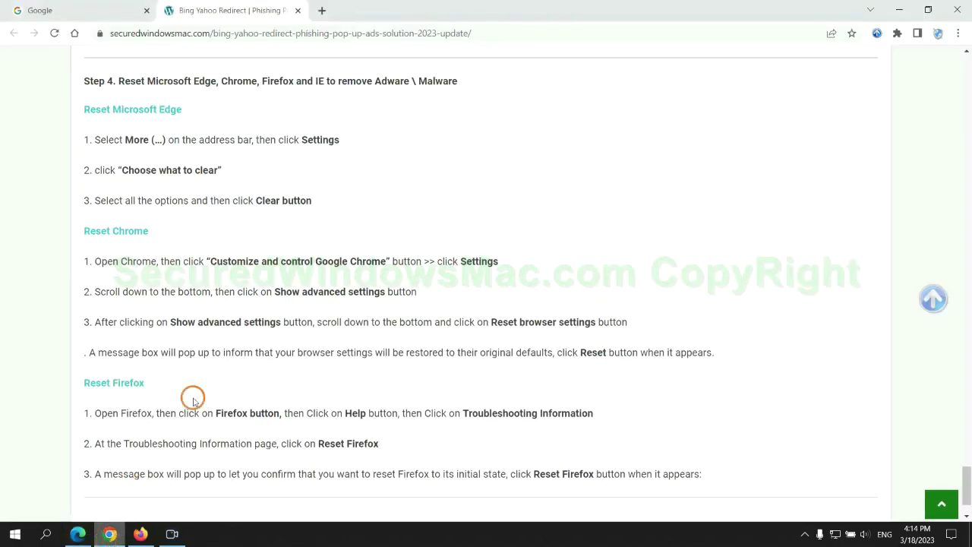
click(958, 33)
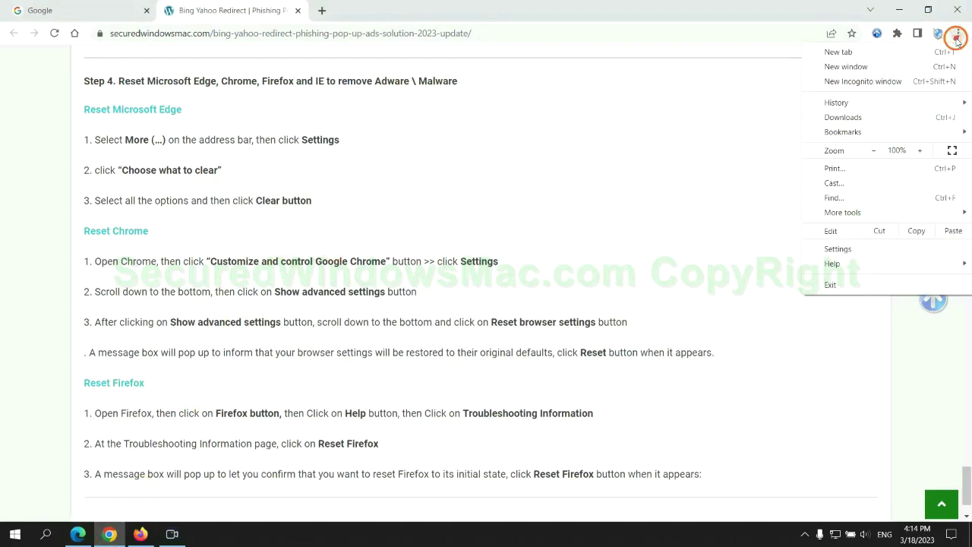
click(842, 249)
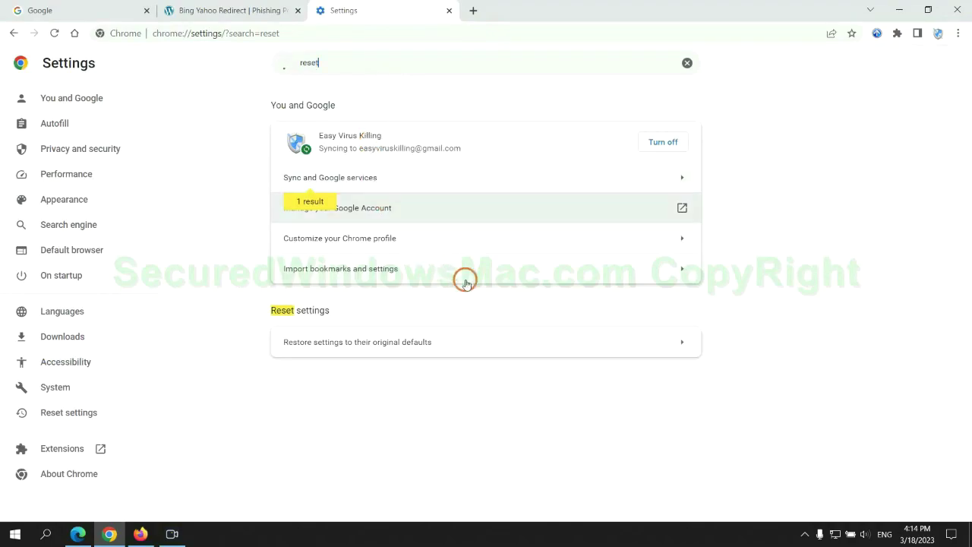
click(509, 338)
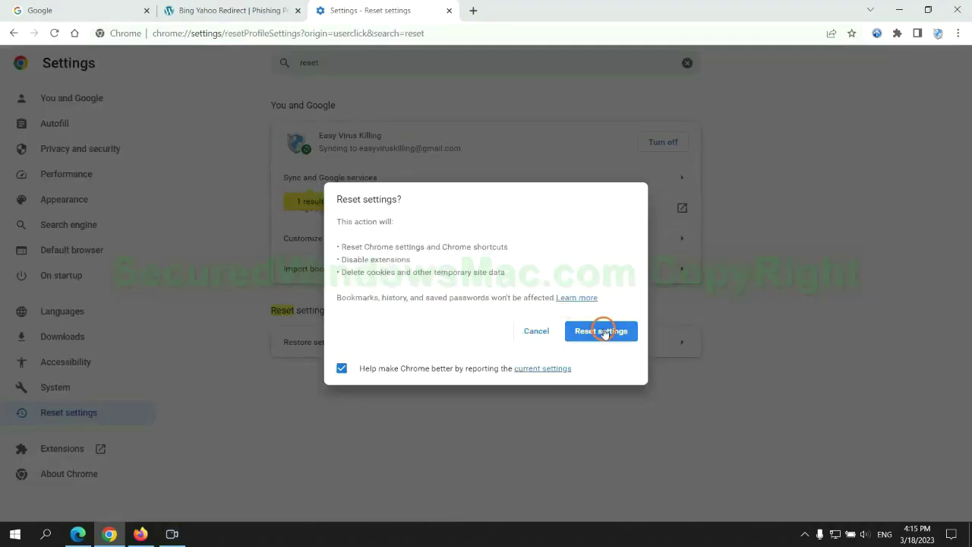
Open Firefox's Troubleshooting Information page from Help and start Refresh Firefox.
click(141, 533)
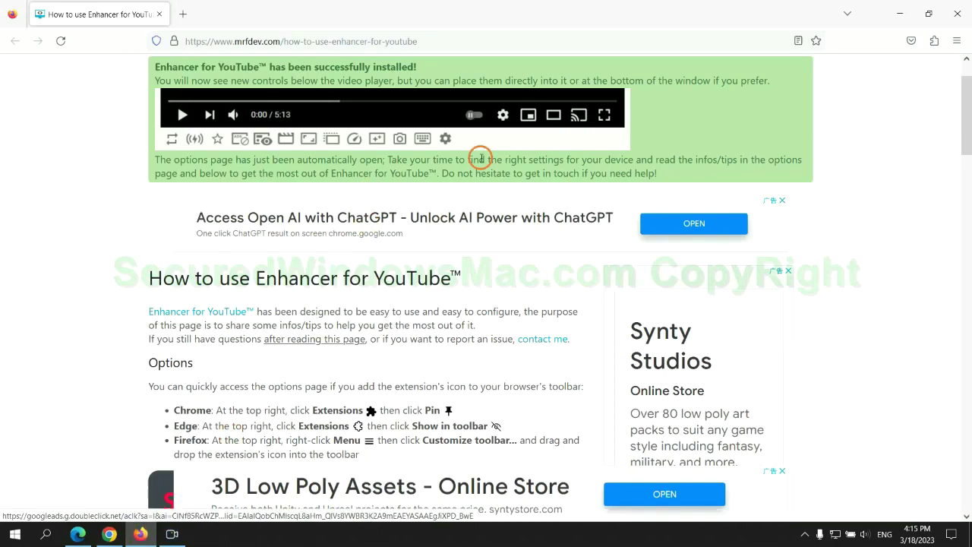
click(956, 41)
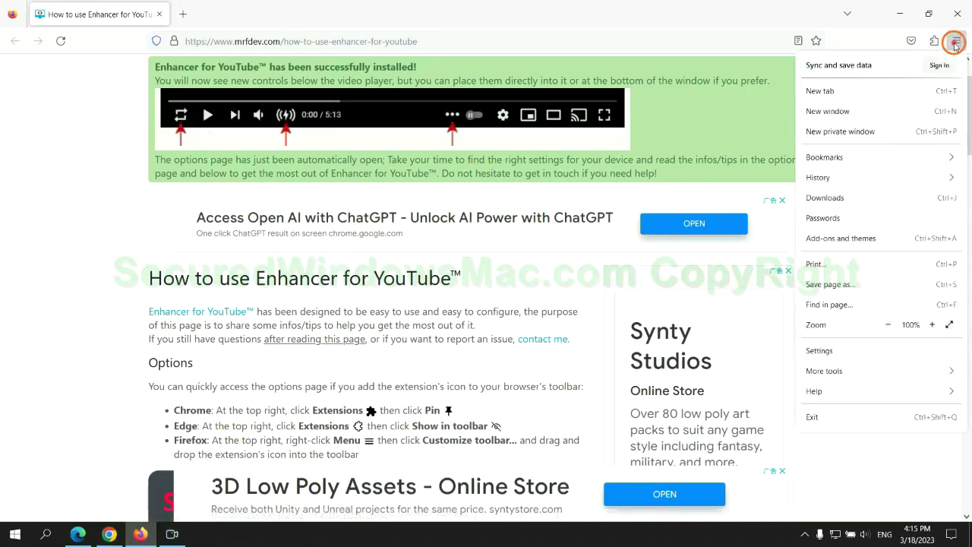
click(827, 391)
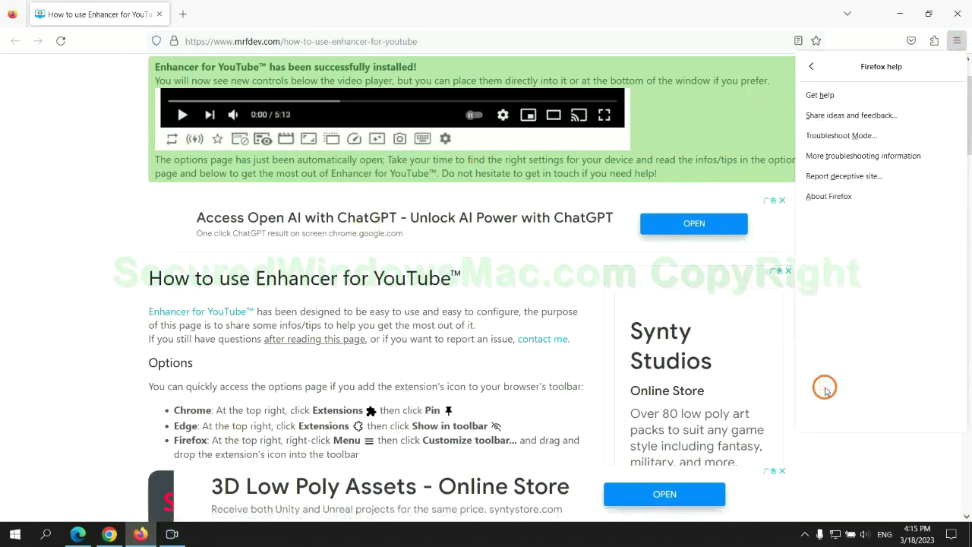
click(866, 156)
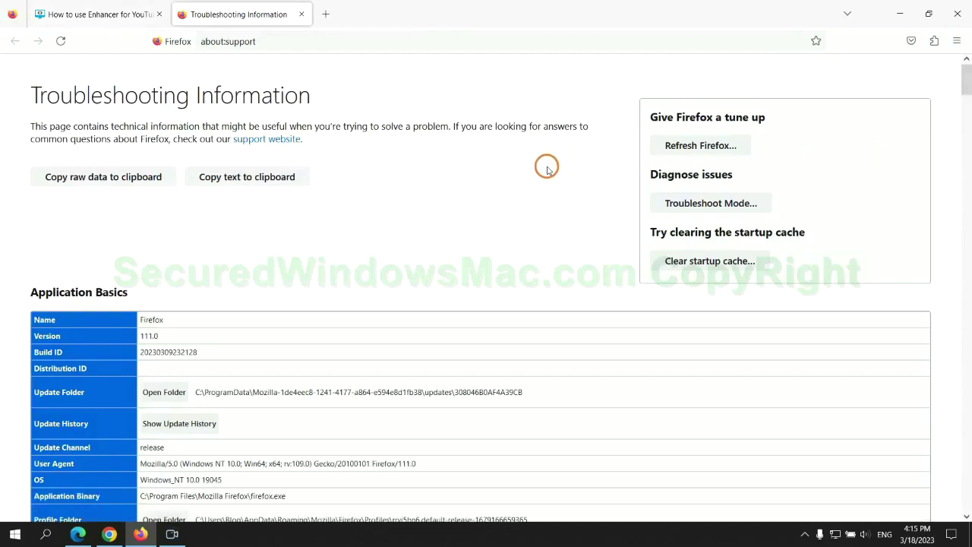
click(676, 145)
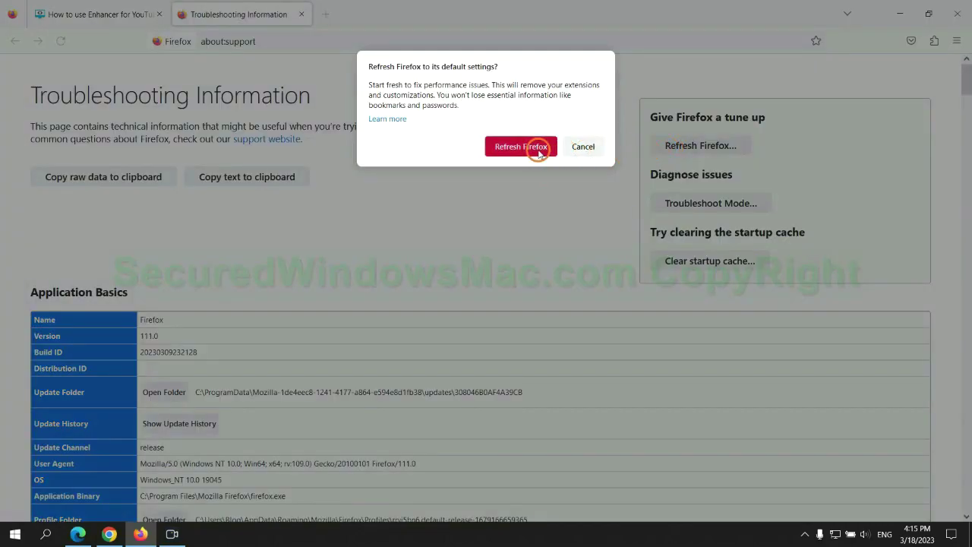
Bring Chrome and its Reset settings confirmation back to the front.
click(110, 534)
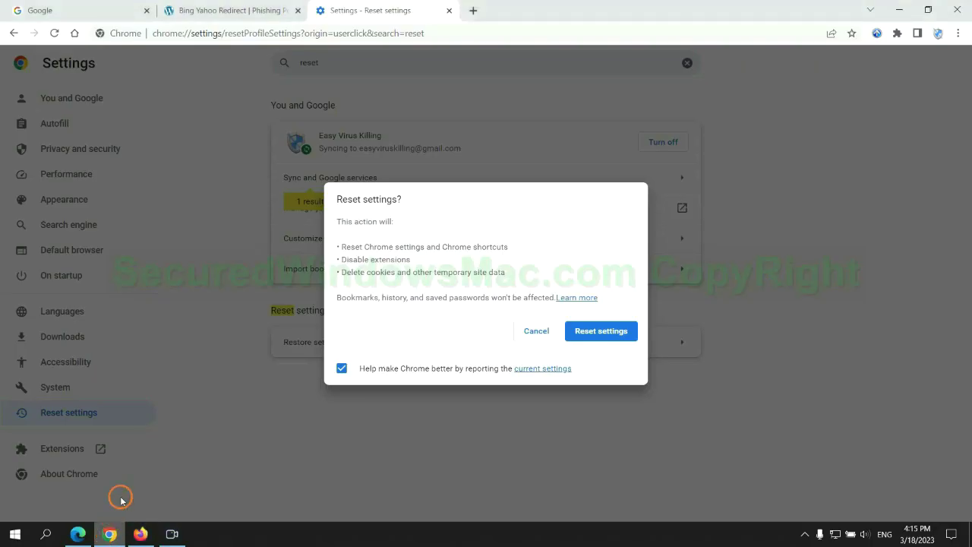